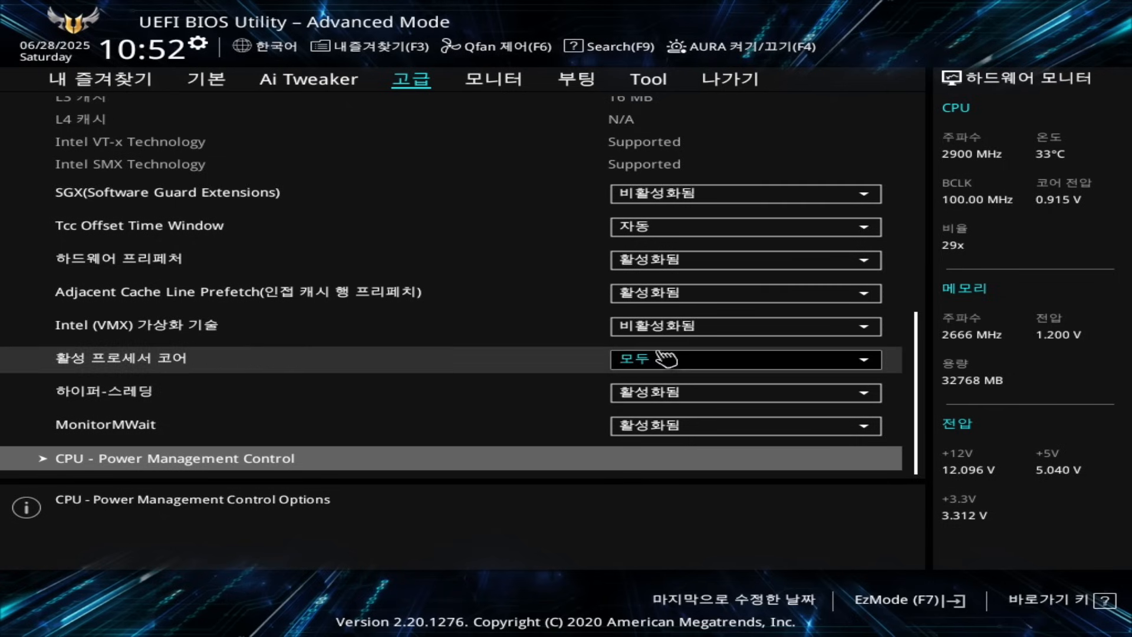
Set Intel (VMX) 가상화 기술 to 활성화됨 in CPU Configuration.
click(684, 332)
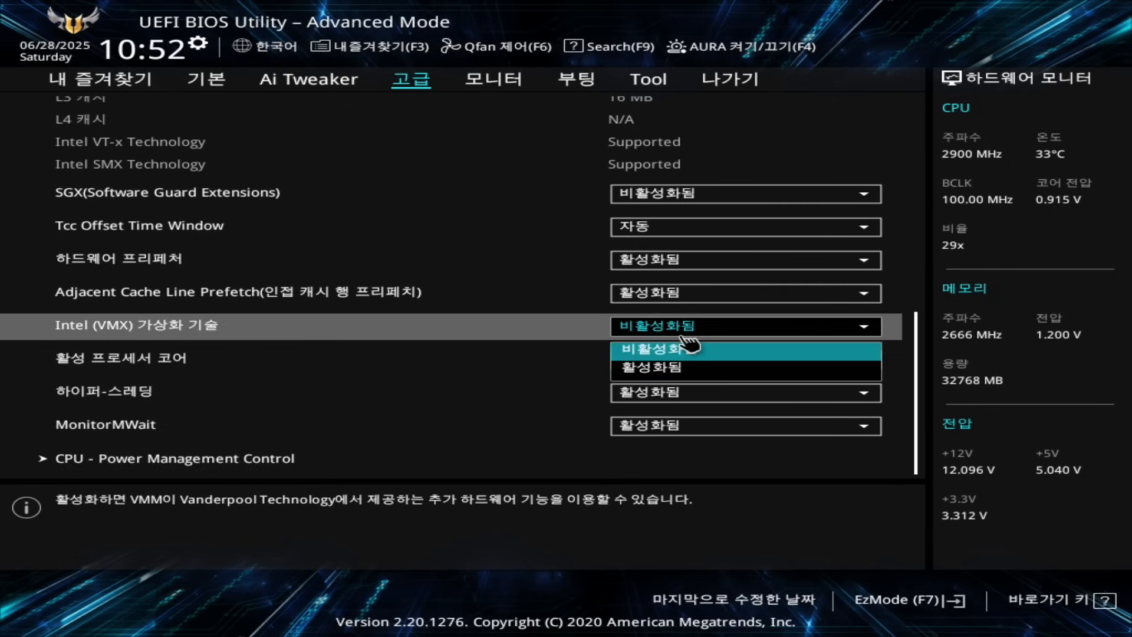
click(668, 370)
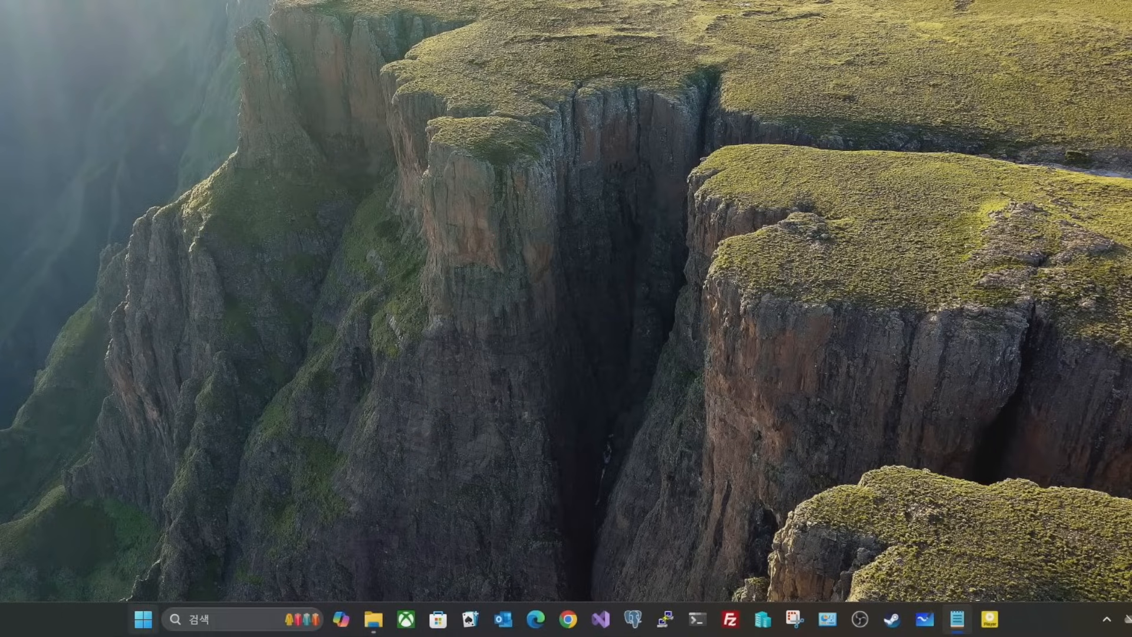
Search the Start menu for '윈도우 기능' and launch Windows 기능 켜기/끄기.
click(150, 626)
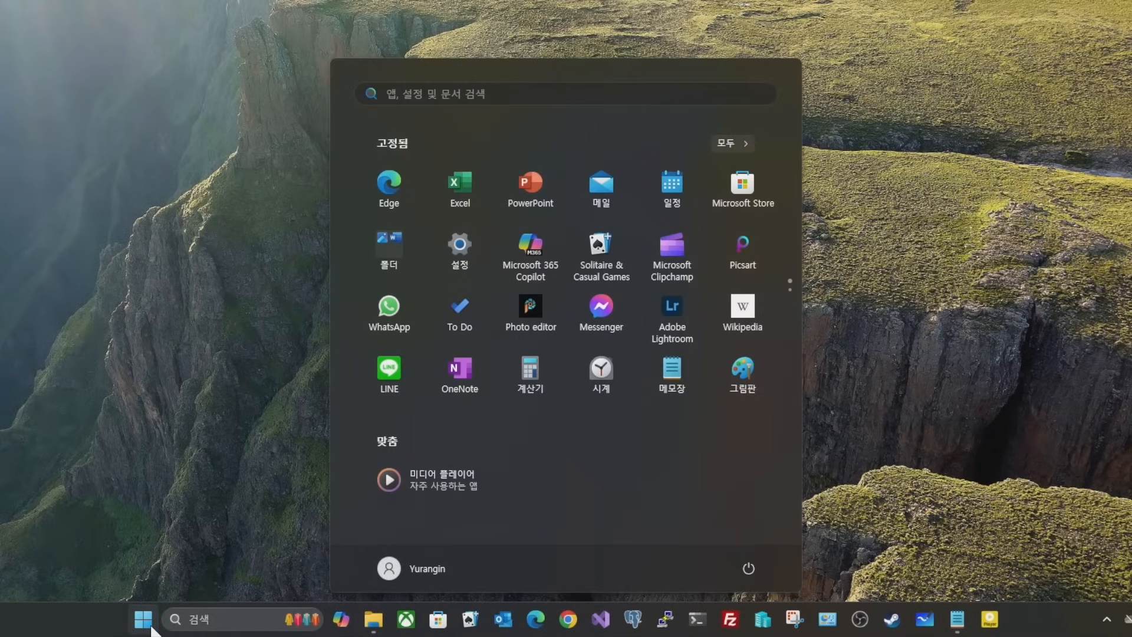
text(윈도우 기능)
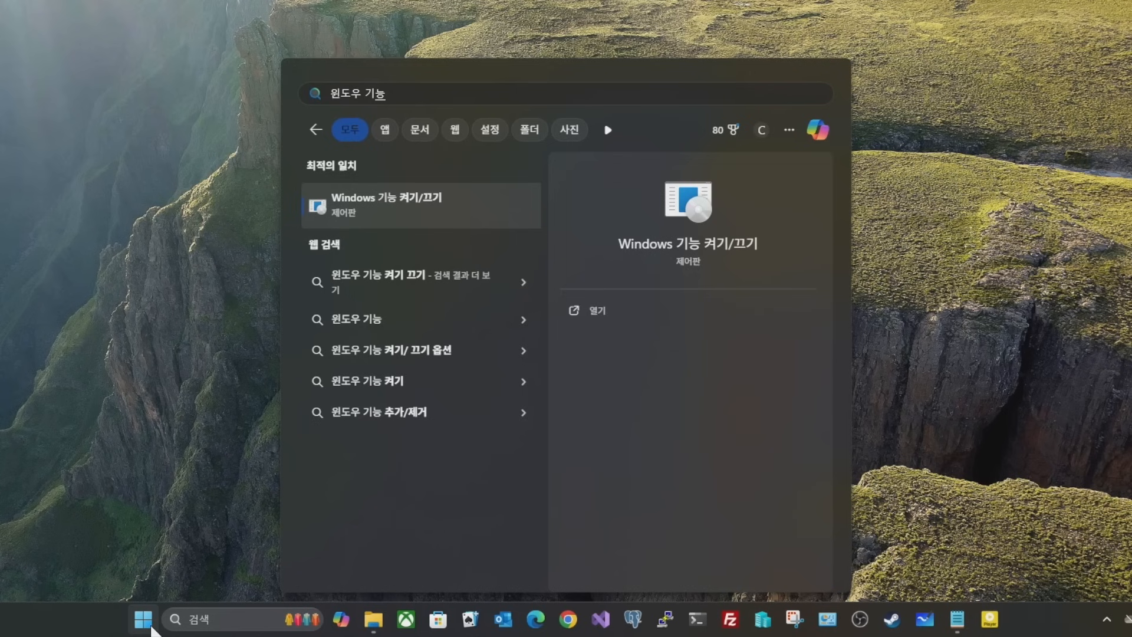
click(422, 224)
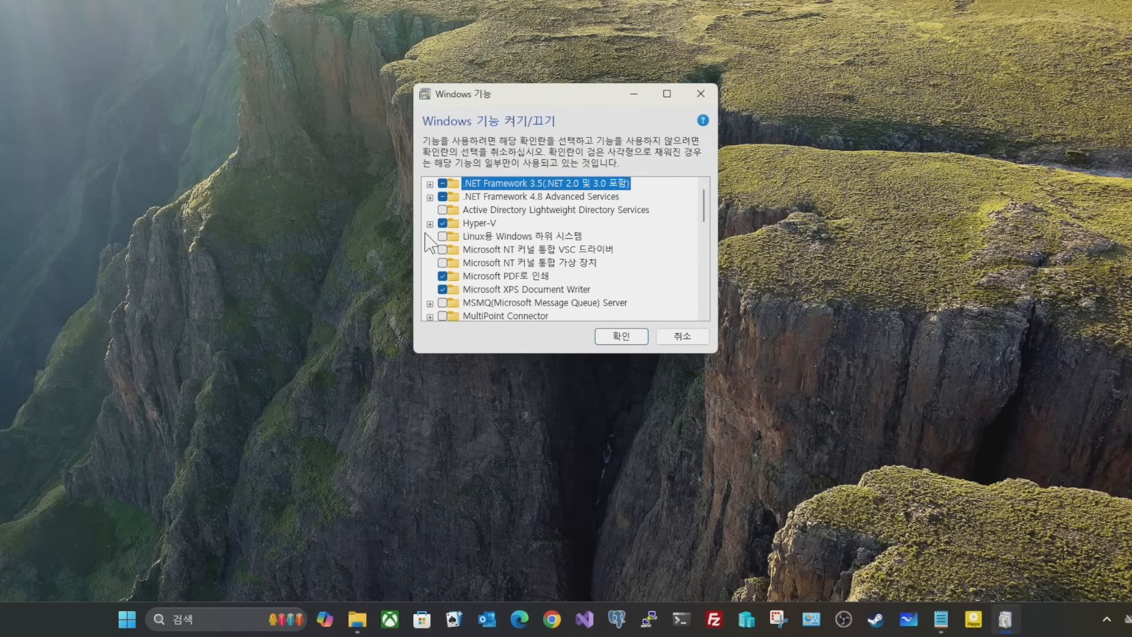
Expand Hyper-V, its 플랫폼 and 관리 도구 groups, keep all components checked, and confirm with 확인.
click(430, 224)
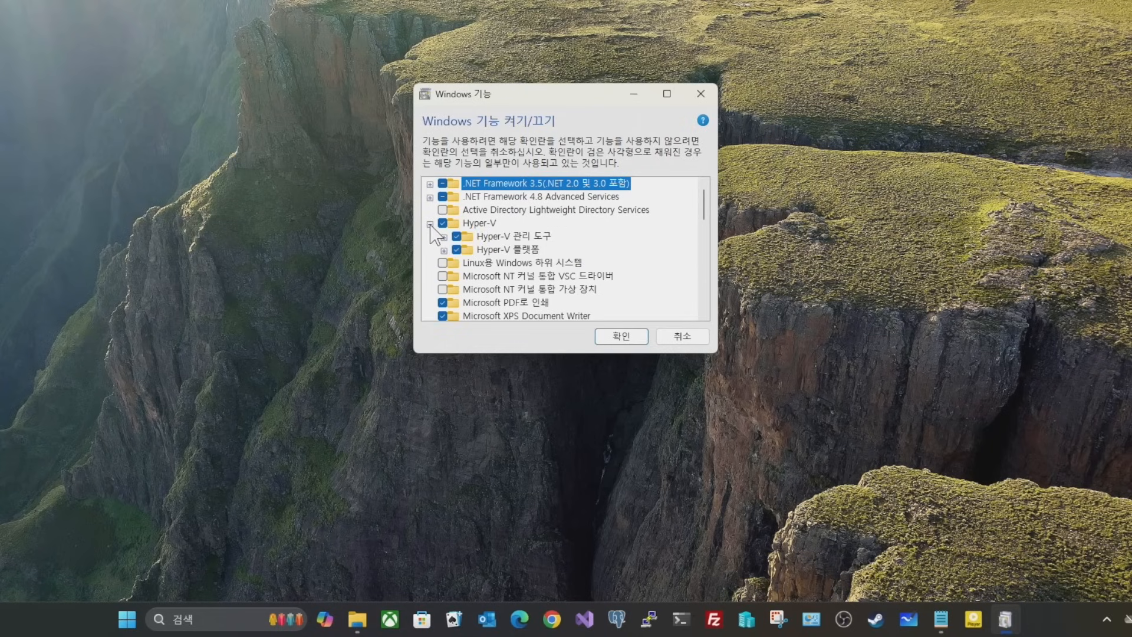
click(443, 249)
click(443, 236)
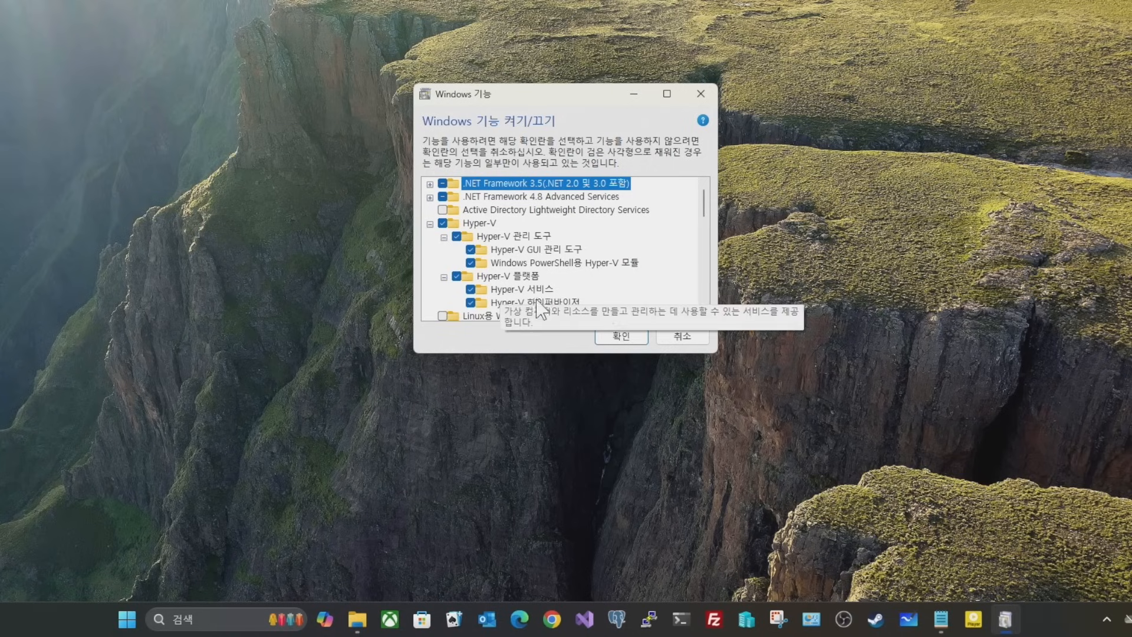
click(634, 342)
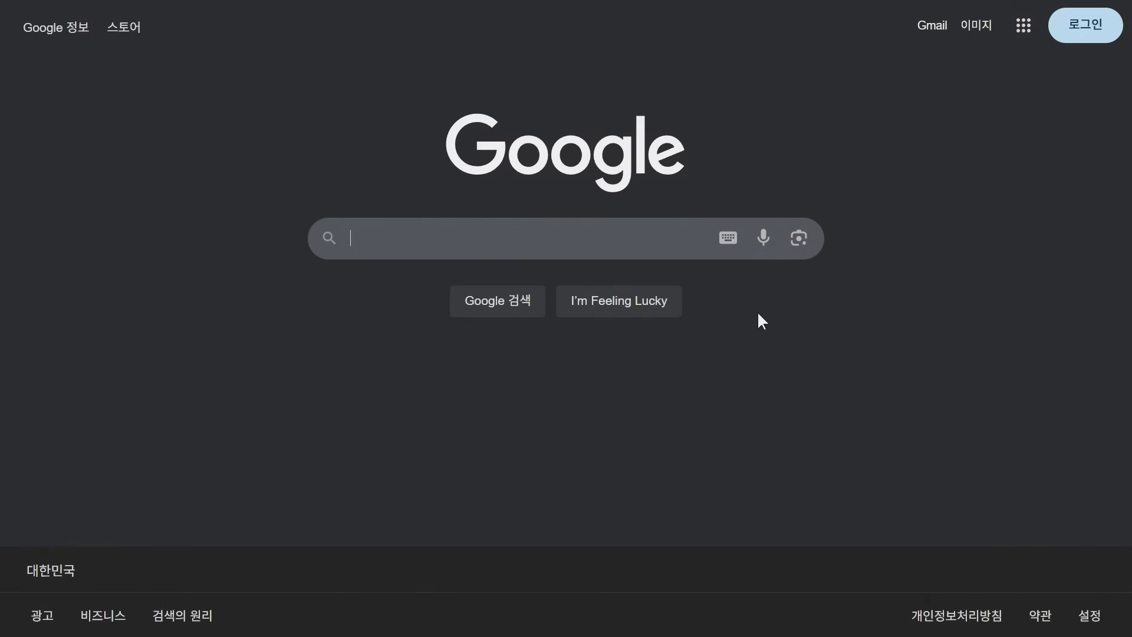
Search Google for 'putty', go to putty.org's latest release, and download putty-64bit-0.83-installer.msi.
text(putty)
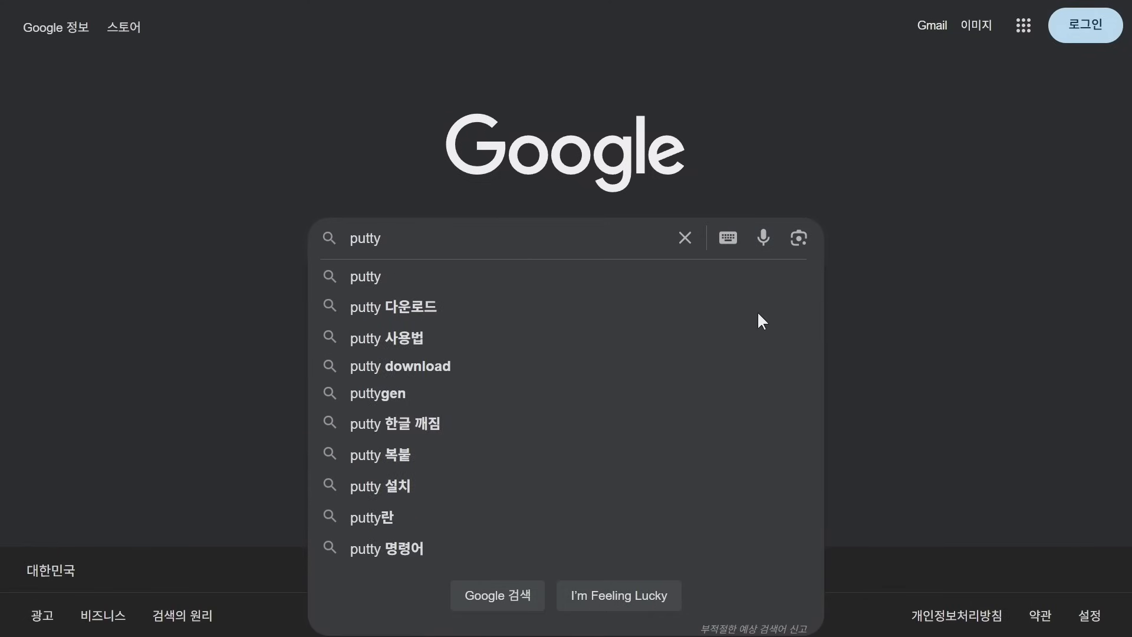
key(Return)
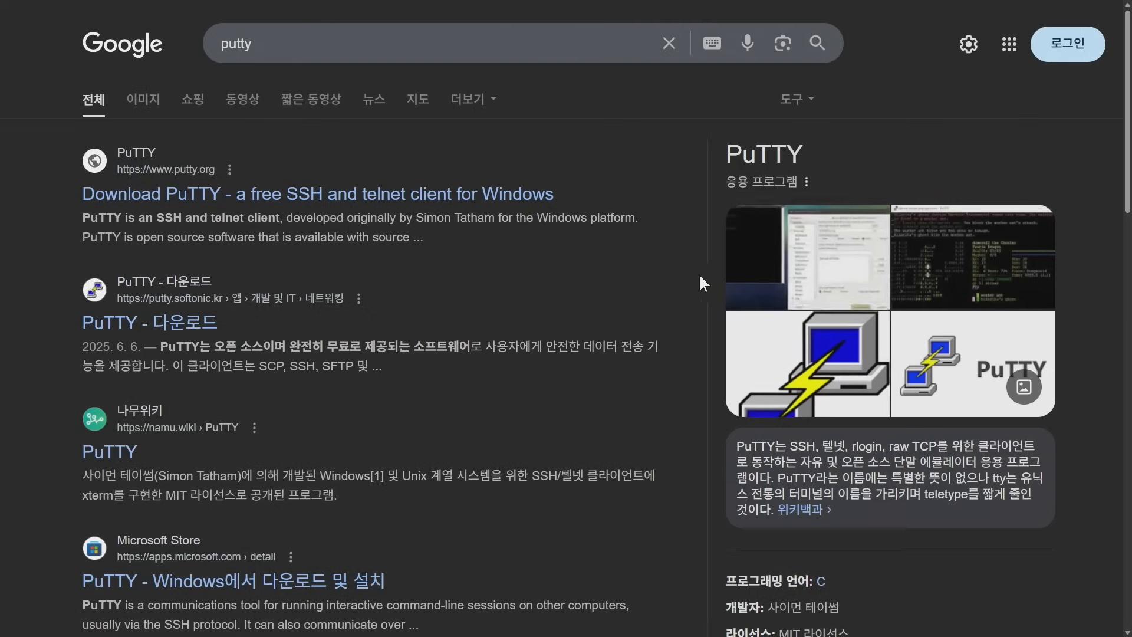
click(515, 201)
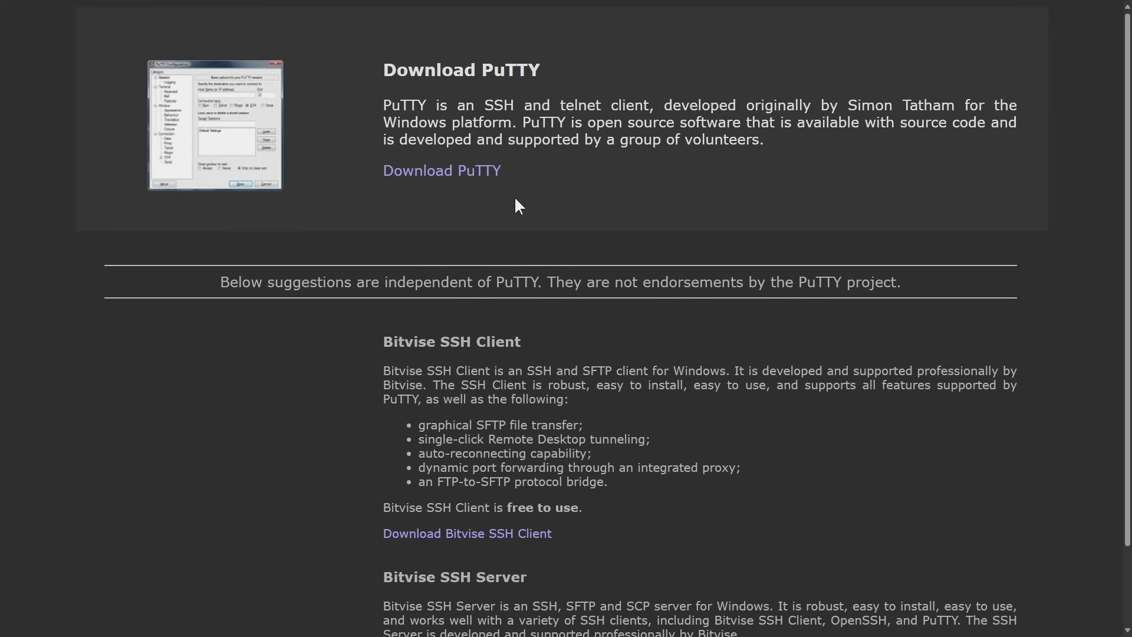
click(479, 173)
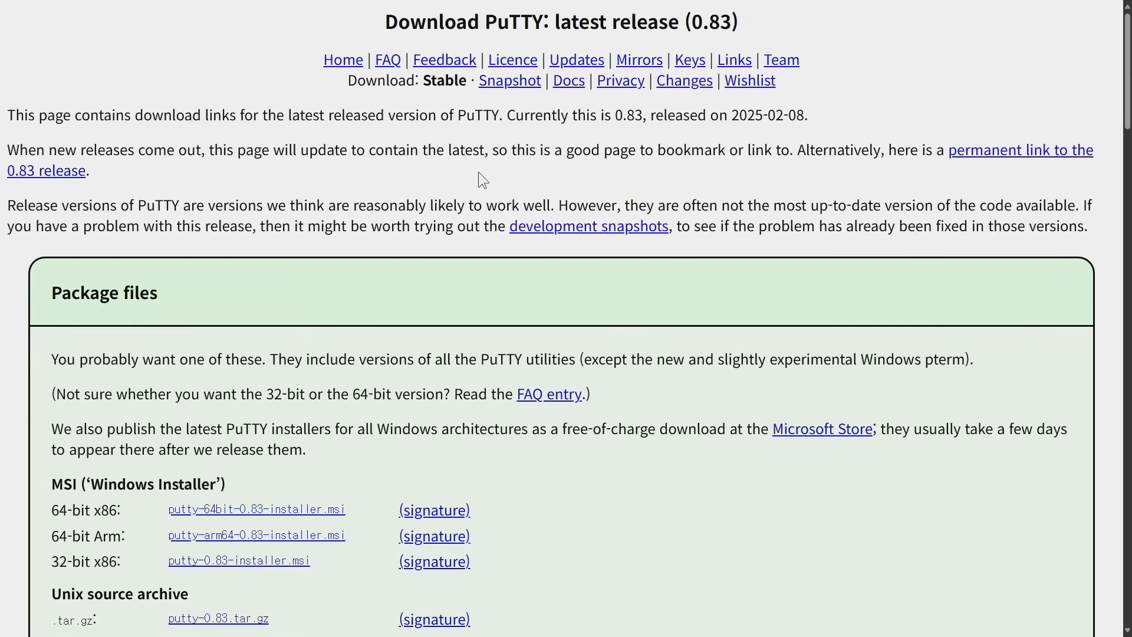
scroll(478, 173, down, 2)
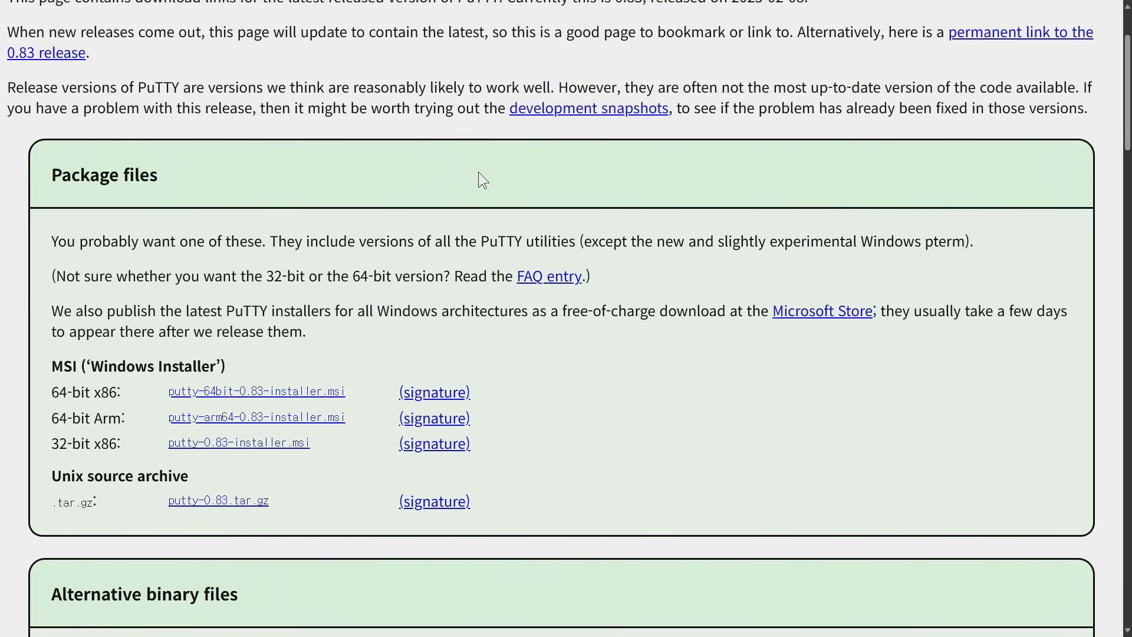
click(330, 394)
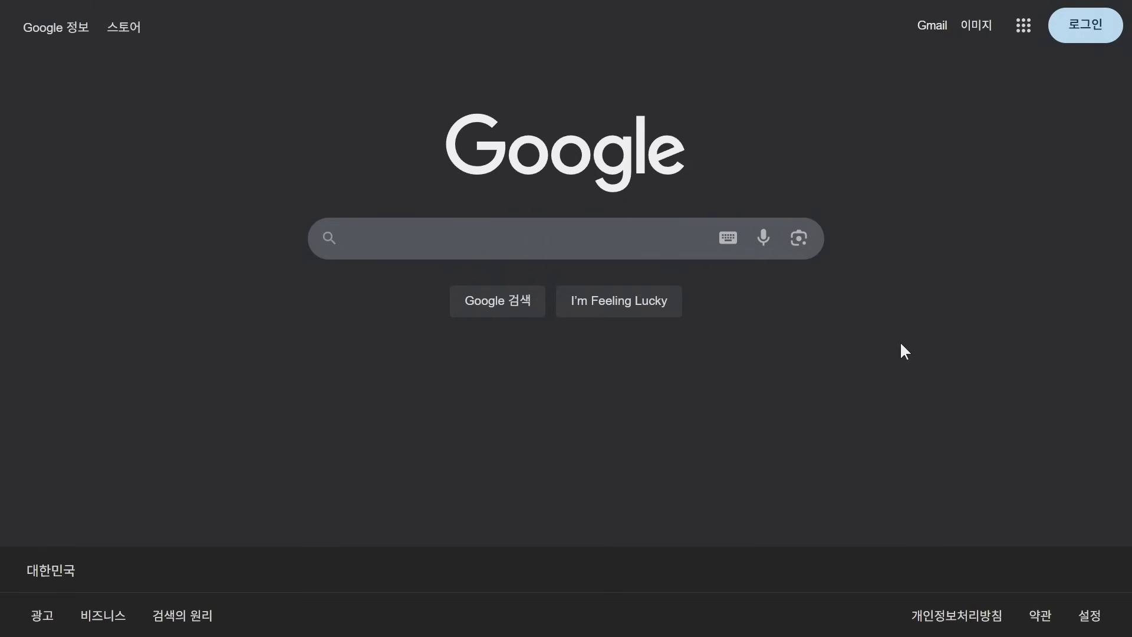
Search Google for 'filezilla' and open the official filezilla-project.org site.
text(filezilla)
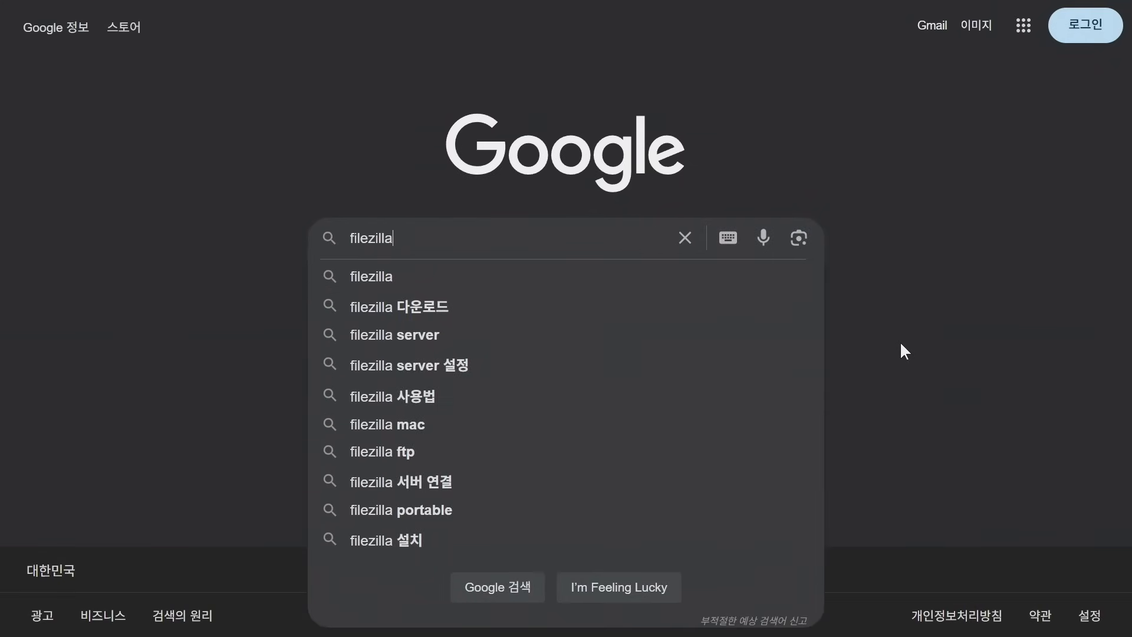
key(Return)
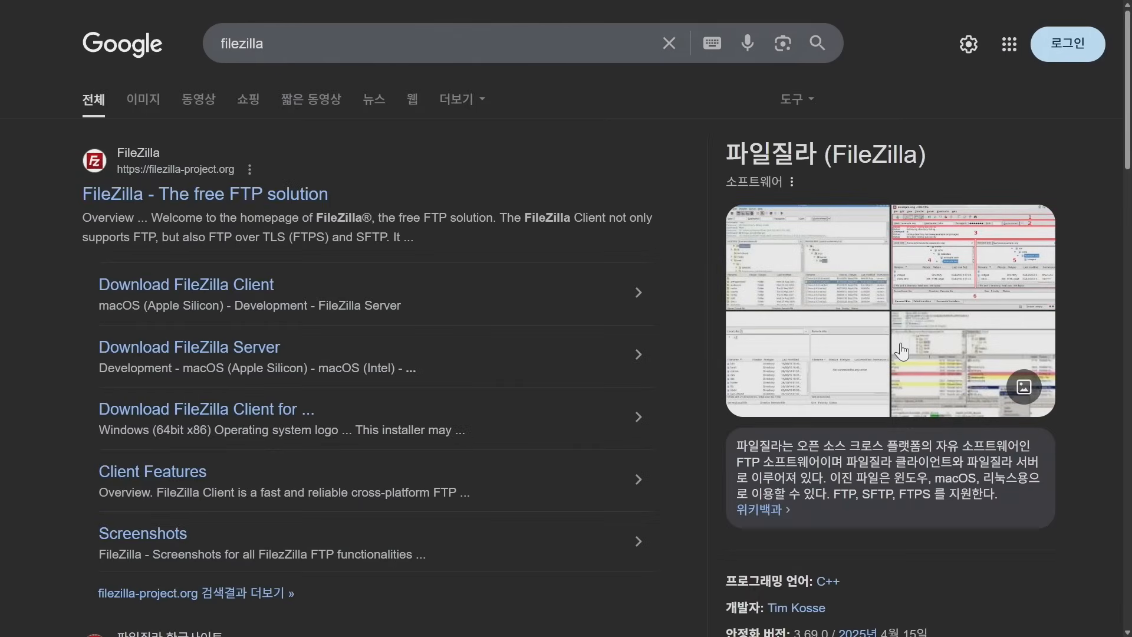
click(313, 199)
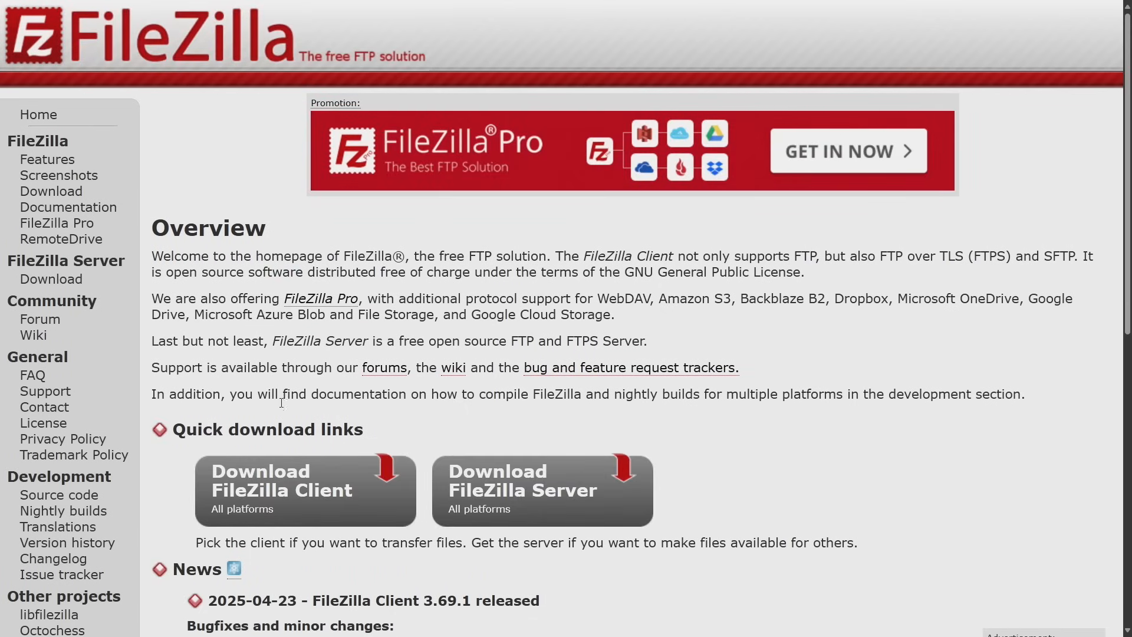
Pick the free FileZilla Client edition and download FileZilla_3.69.1_win64-setup.exe from additional options.
click(277, 479)
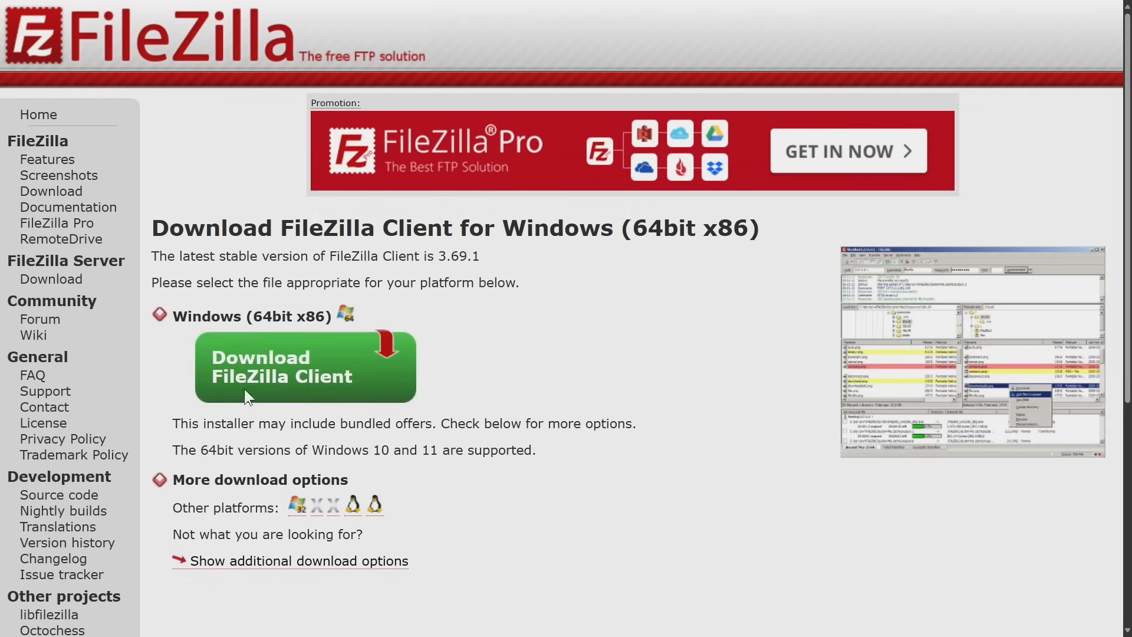
click(245, 383)
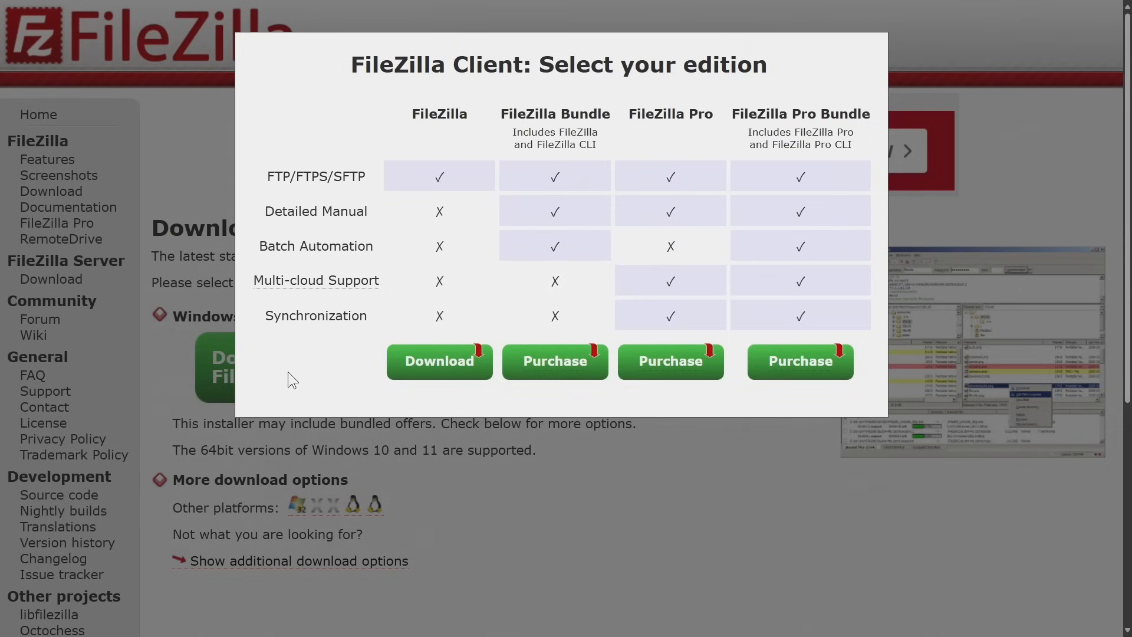
click(412, 368)
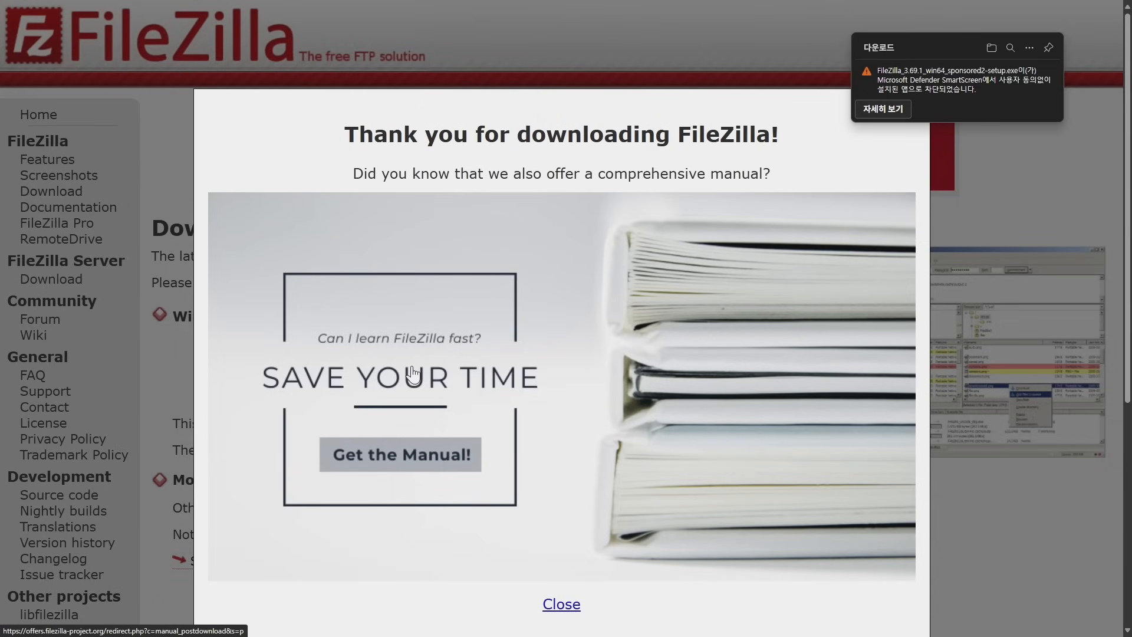
click(561, 604)
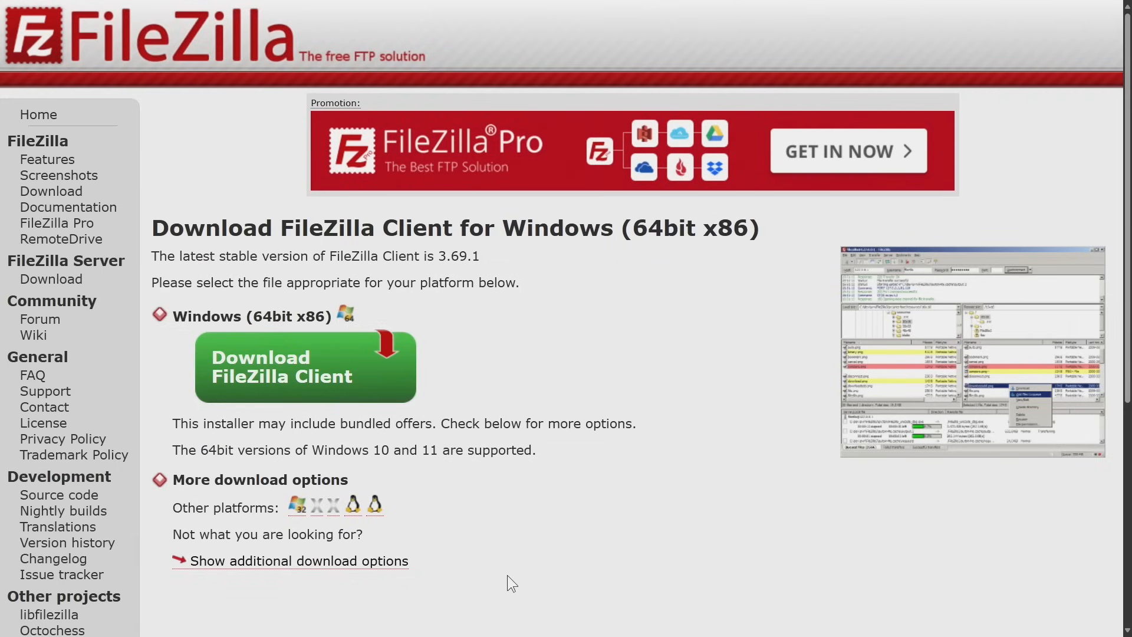
click(377, 560)
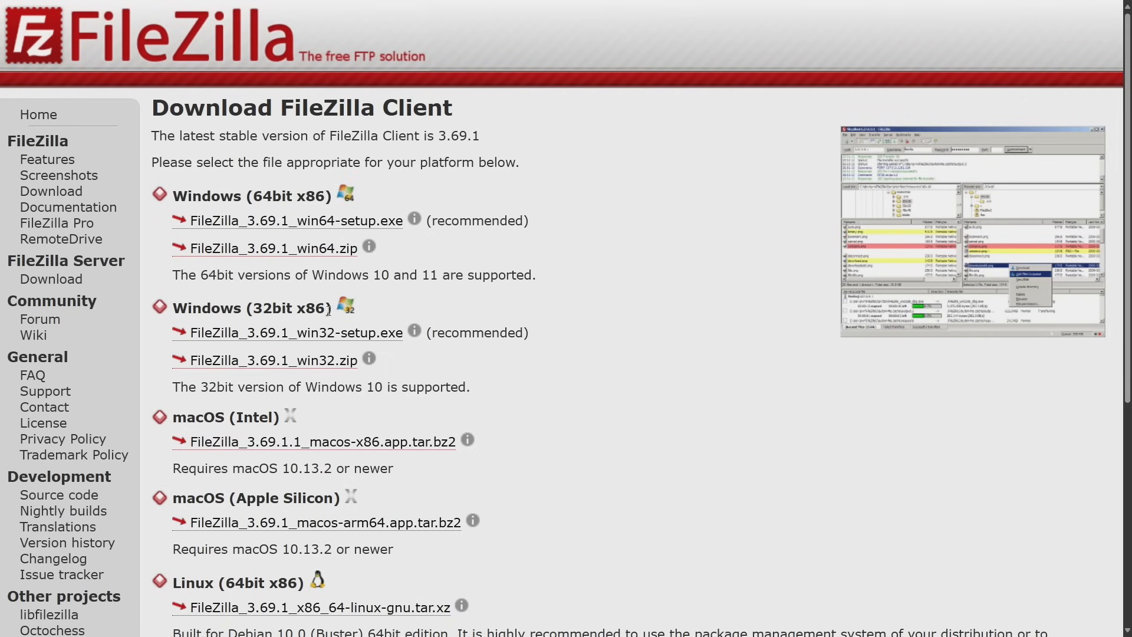
click(293, 224)
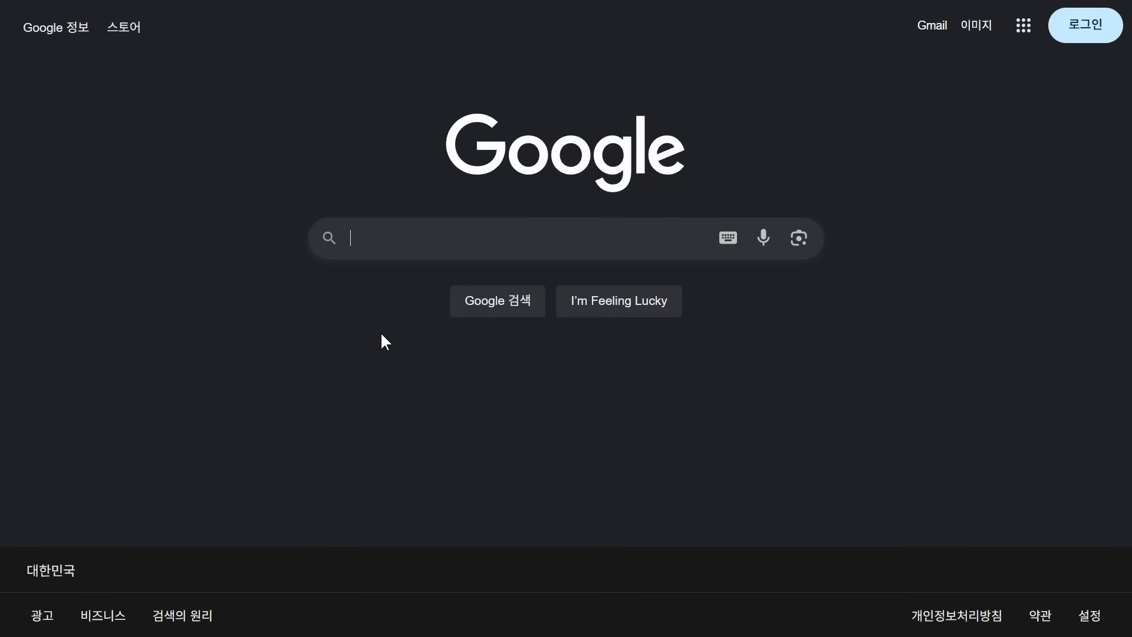
Search Google for 'rocky linux', open rockylinux.org, and go to its 다운로드 page.
text(rocky linux)
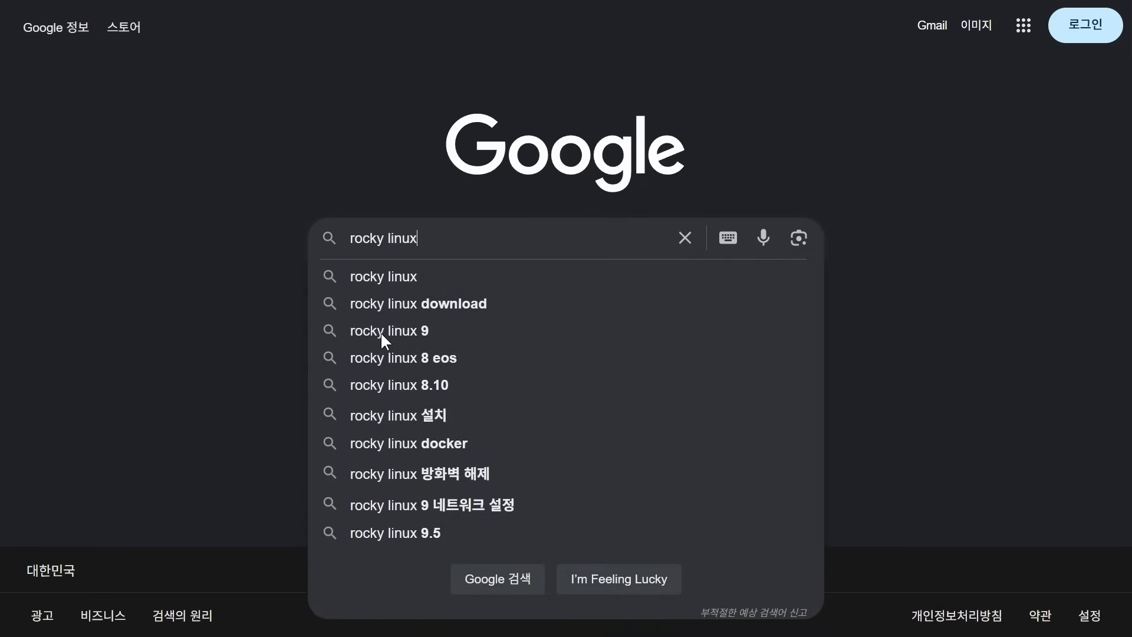
key(Return)
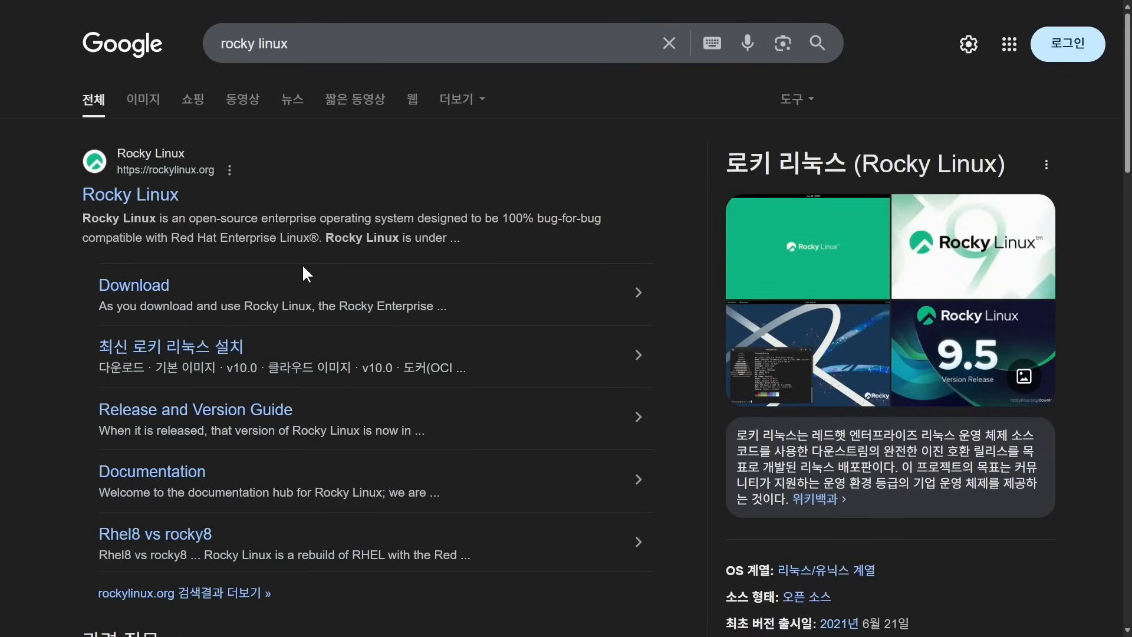
click(172, 200)
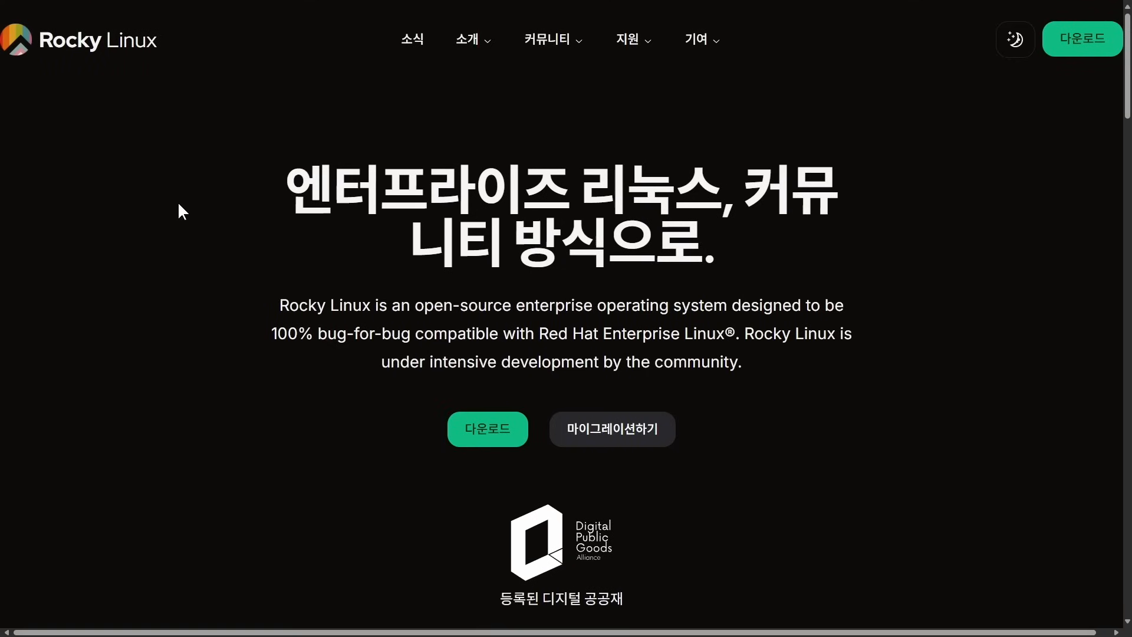
click(506, 429)
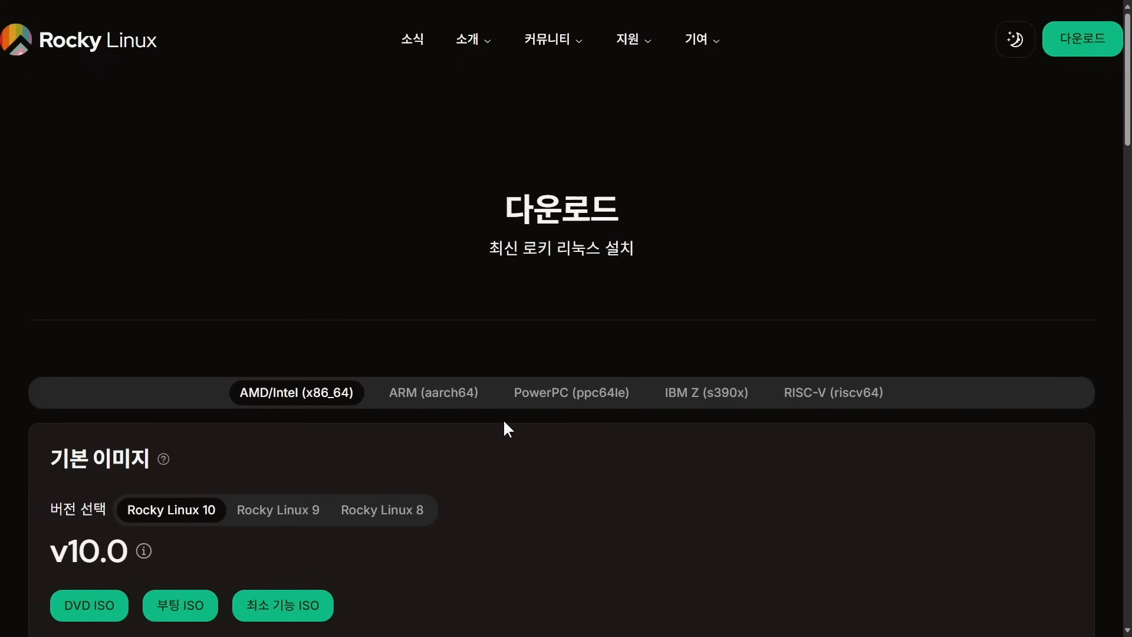
scroll(505, 422, down, 3)
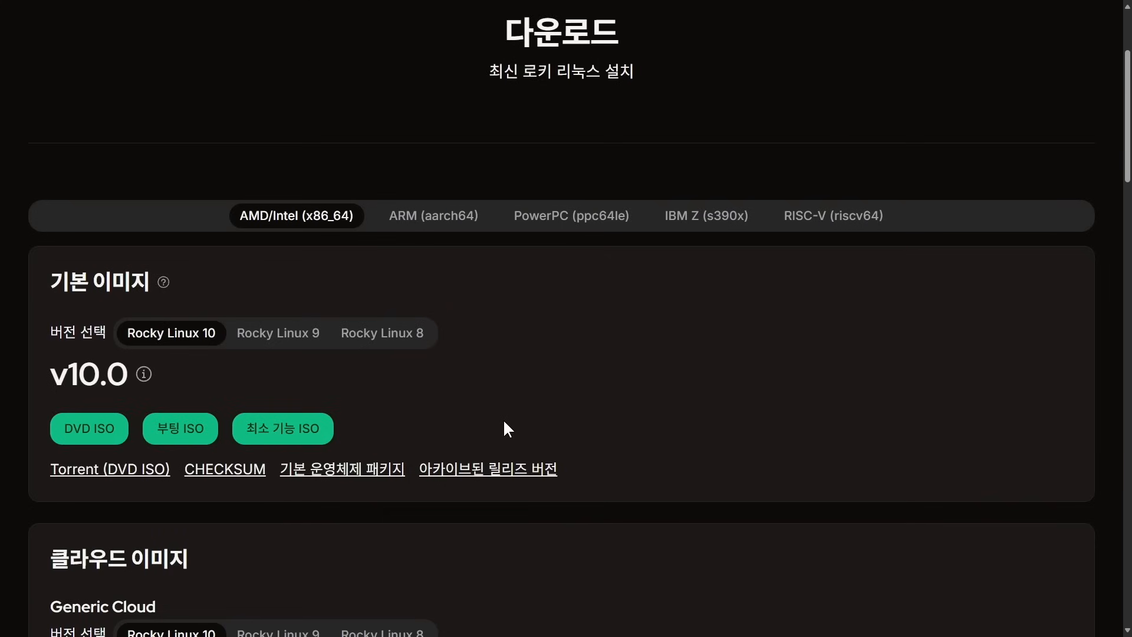
Switch to Rocky Linux 9 and download the 9.6 minimal ISO (최소 기능 ISO).
click(313, 340)
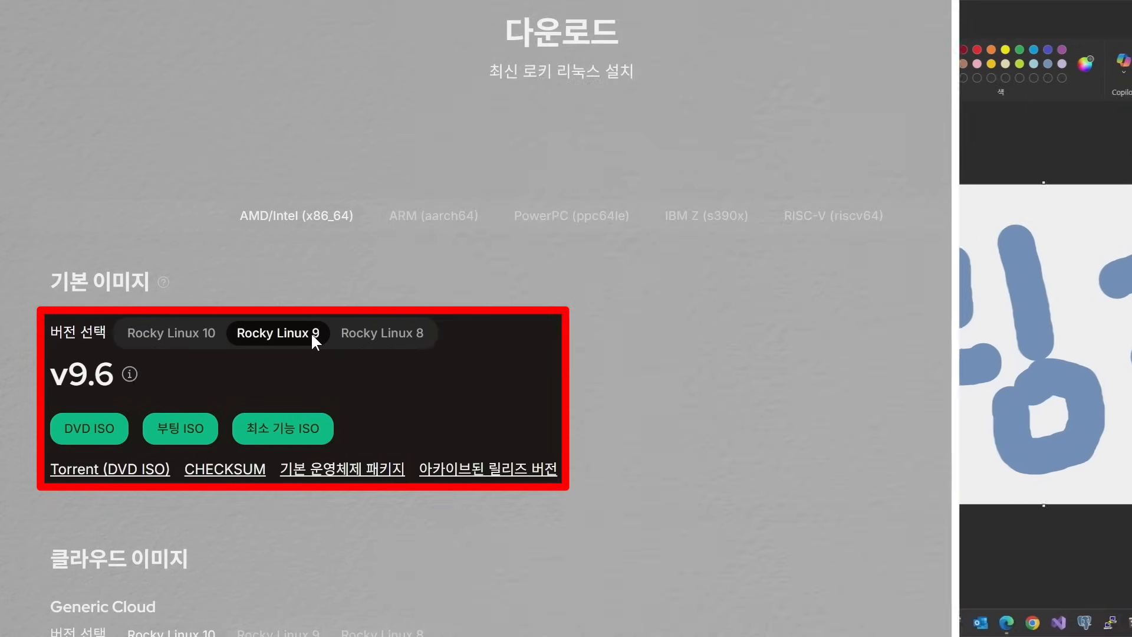
click(327, 426)
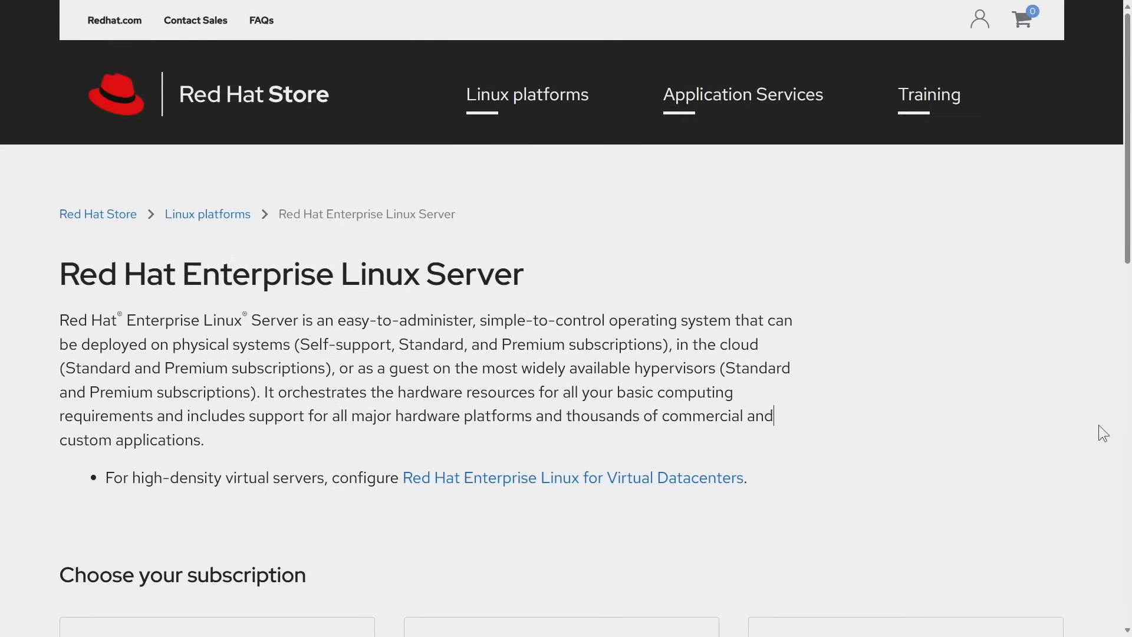
scroll(1098, 425, down, 12)
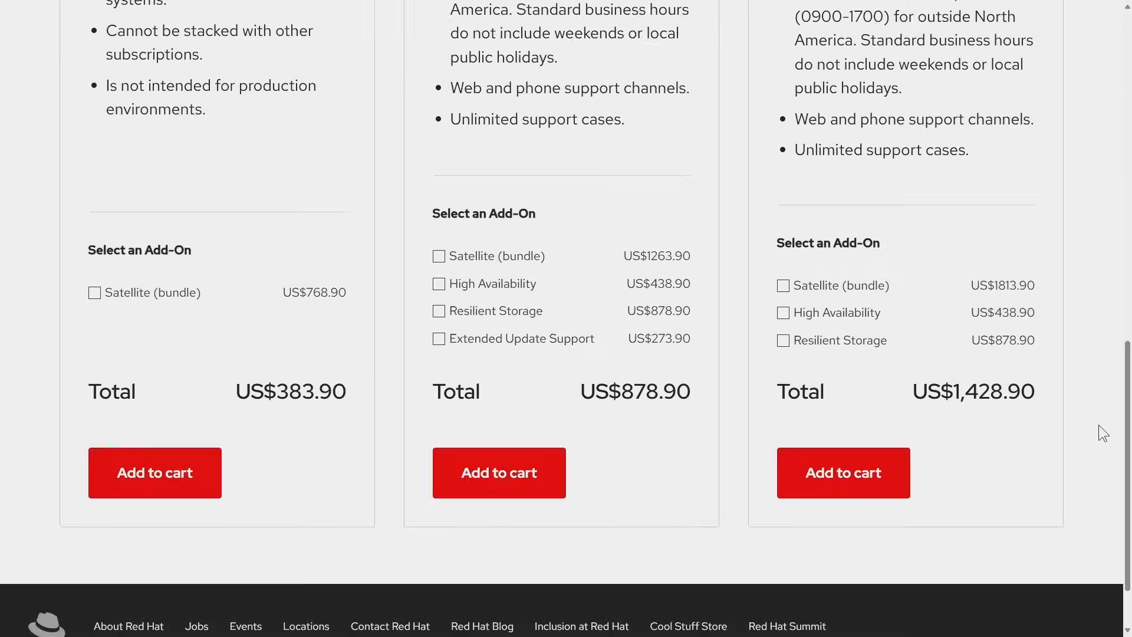
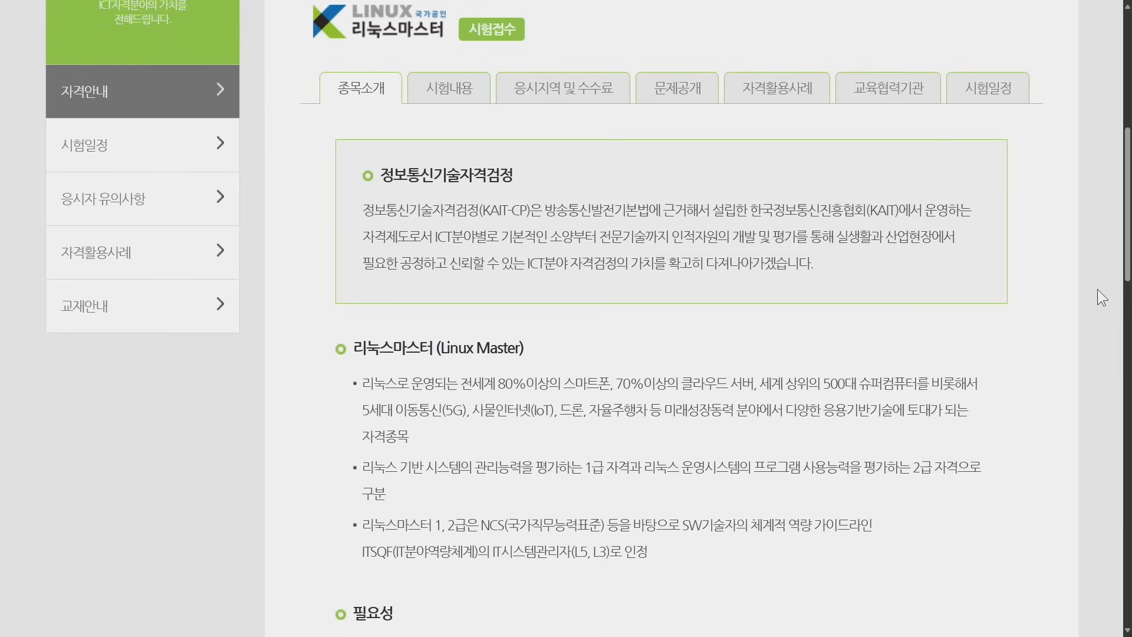
Highlight the '실기 : Rocky Linux 8.8' practical-exam line on the Linux Master exam page.
scroll(1098, 289, down, 20)
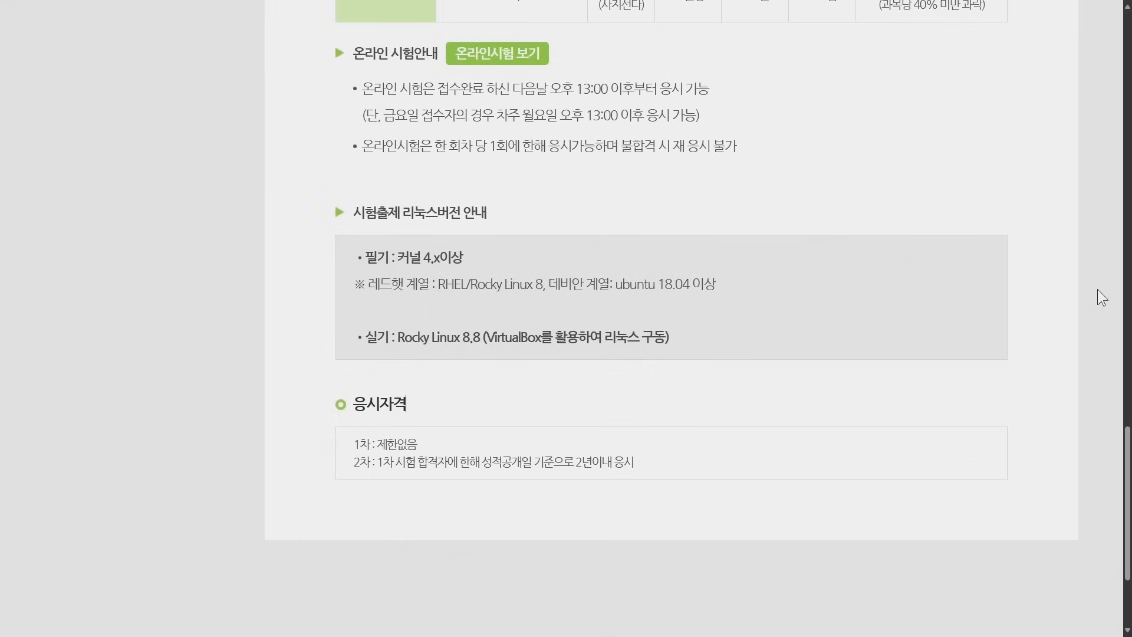
drag(366, 338, 676, 346)
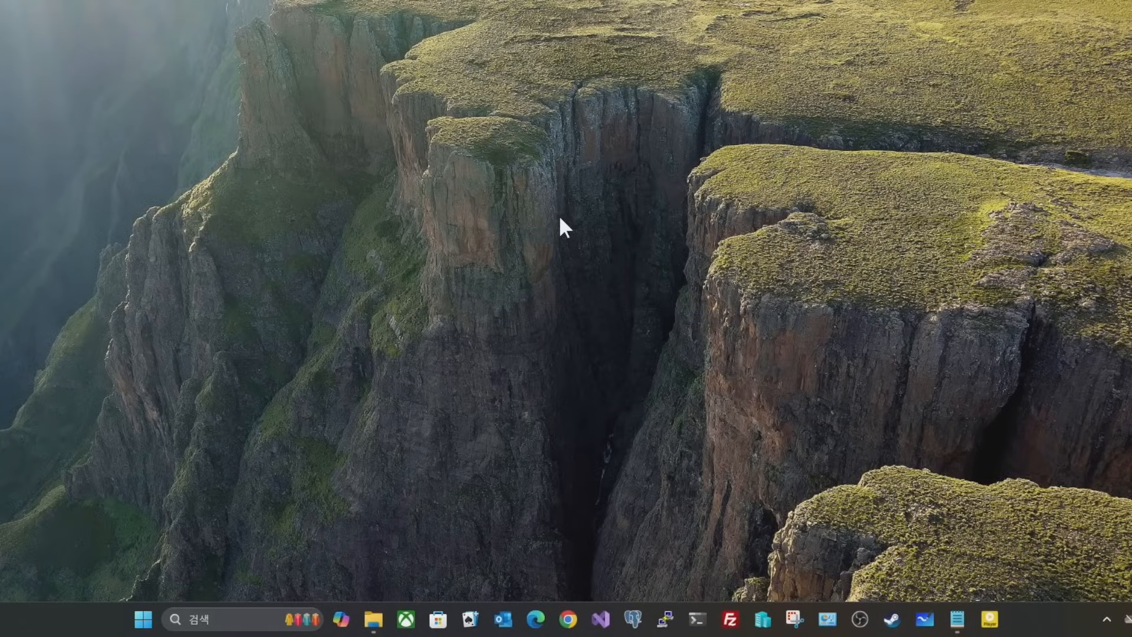
Launch Hyper-V Manager and inspect the Default Switch in Virtual Switch Manager.
click(143, 619)
text(hyper-v)
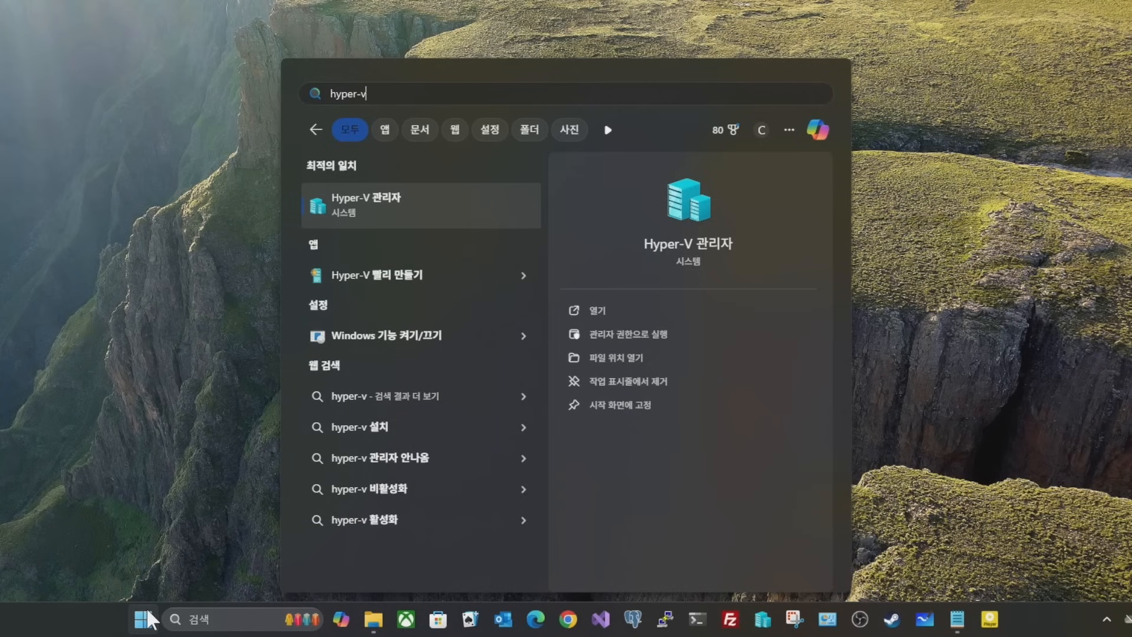
click(392, 210)
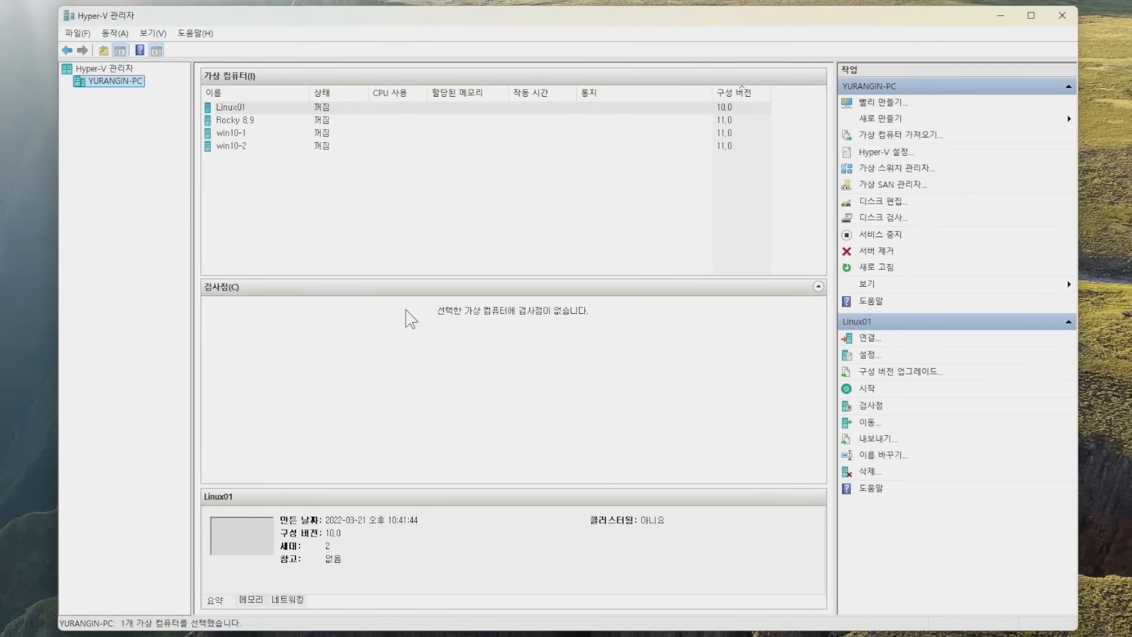
click(897, 170)
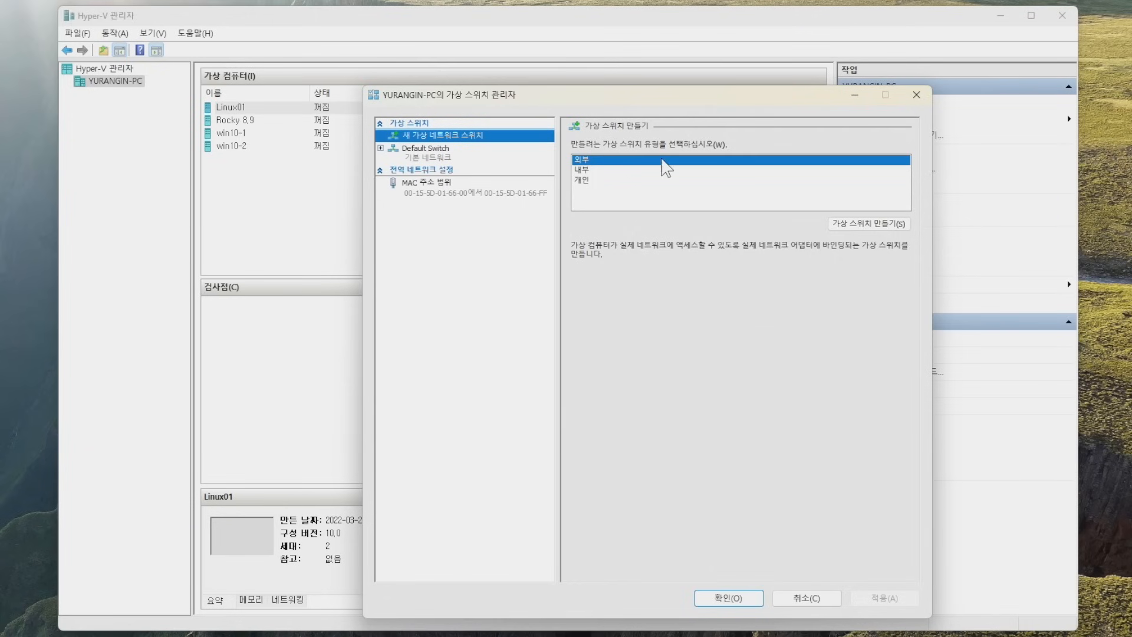
click(531, 158)
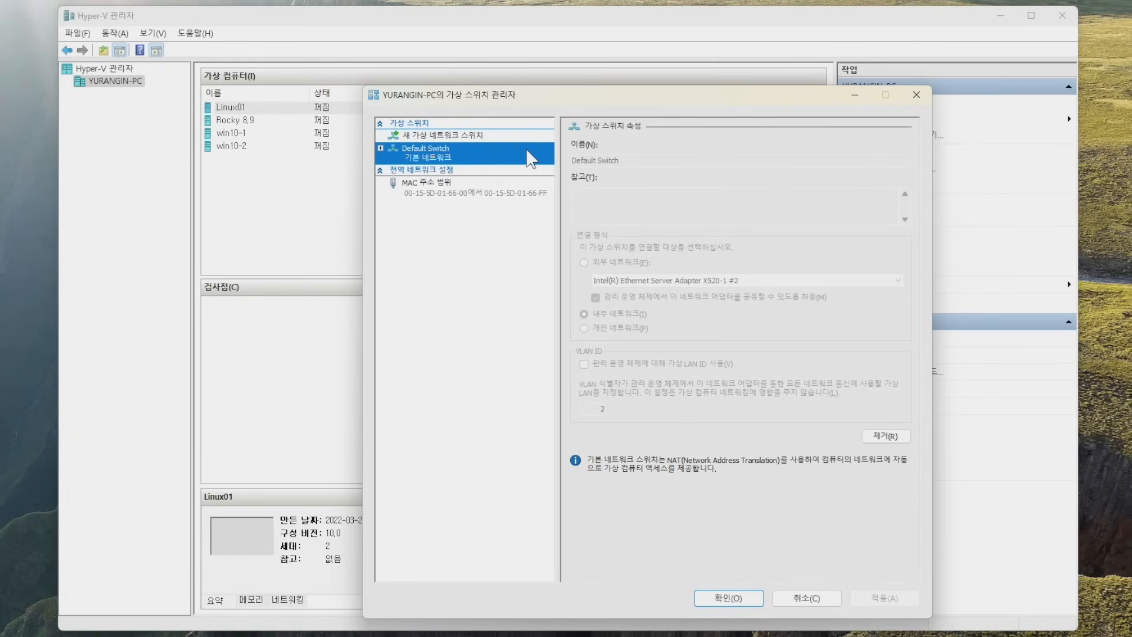
Create and apply an internal switch named '기본 스위치', then remove it again.
click(500, 137)
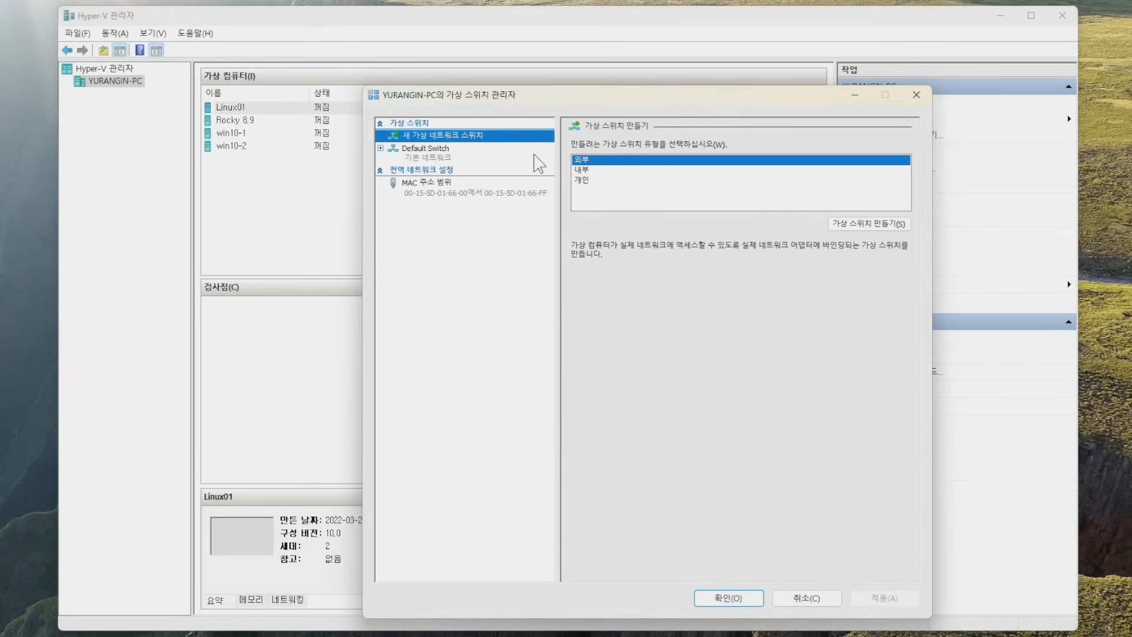
click(581, 170)
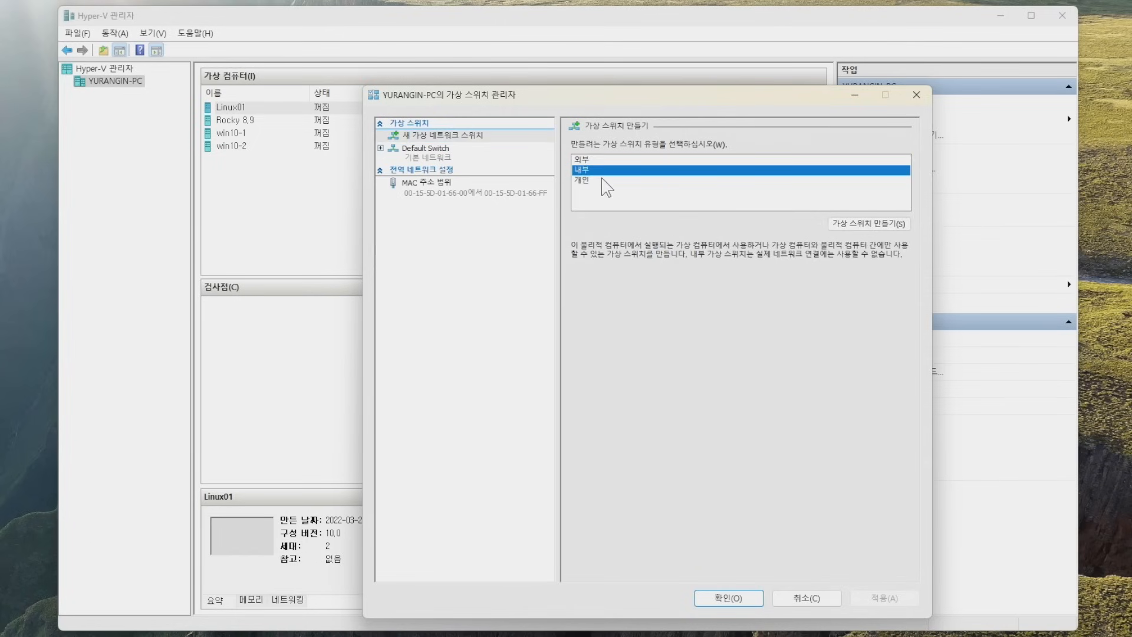
click(854, 224)
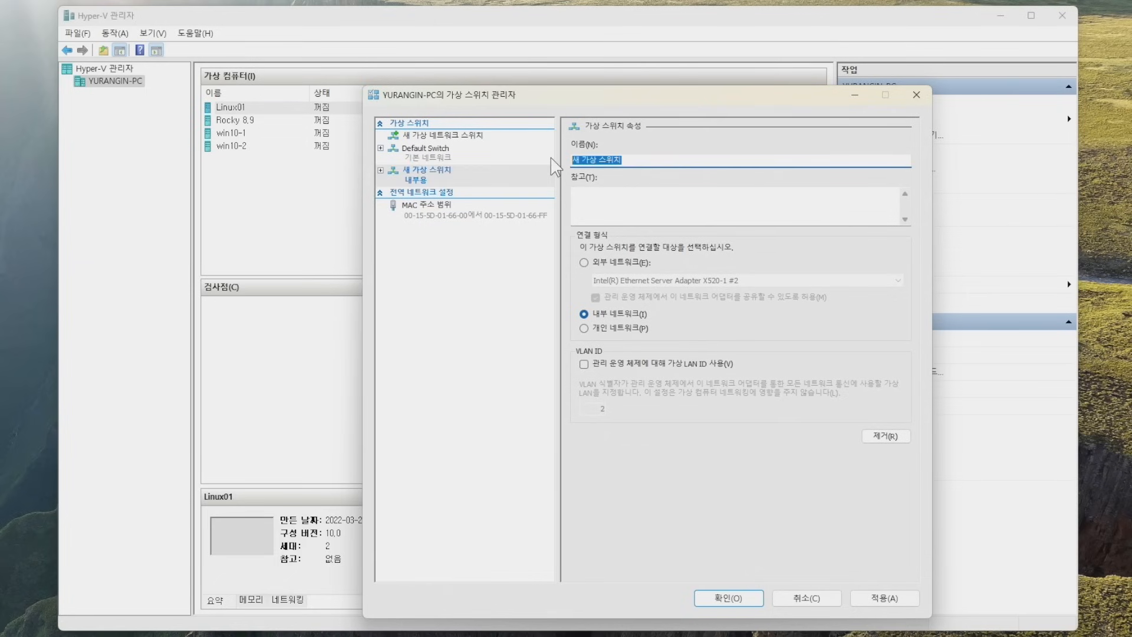
text(기본 스위치)
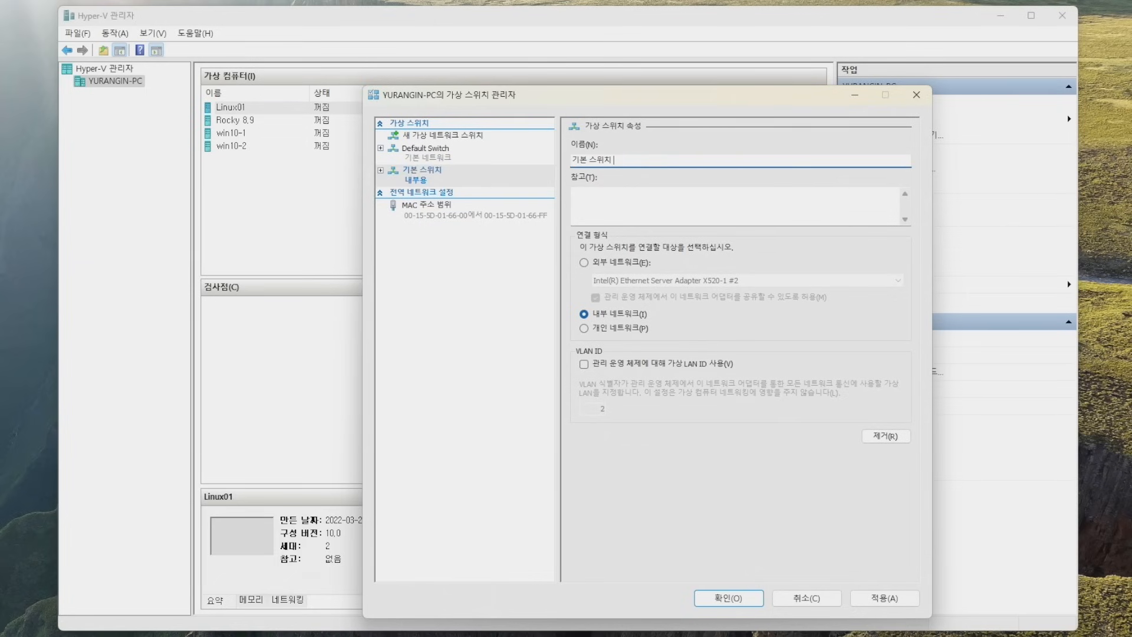
click(881, 597)
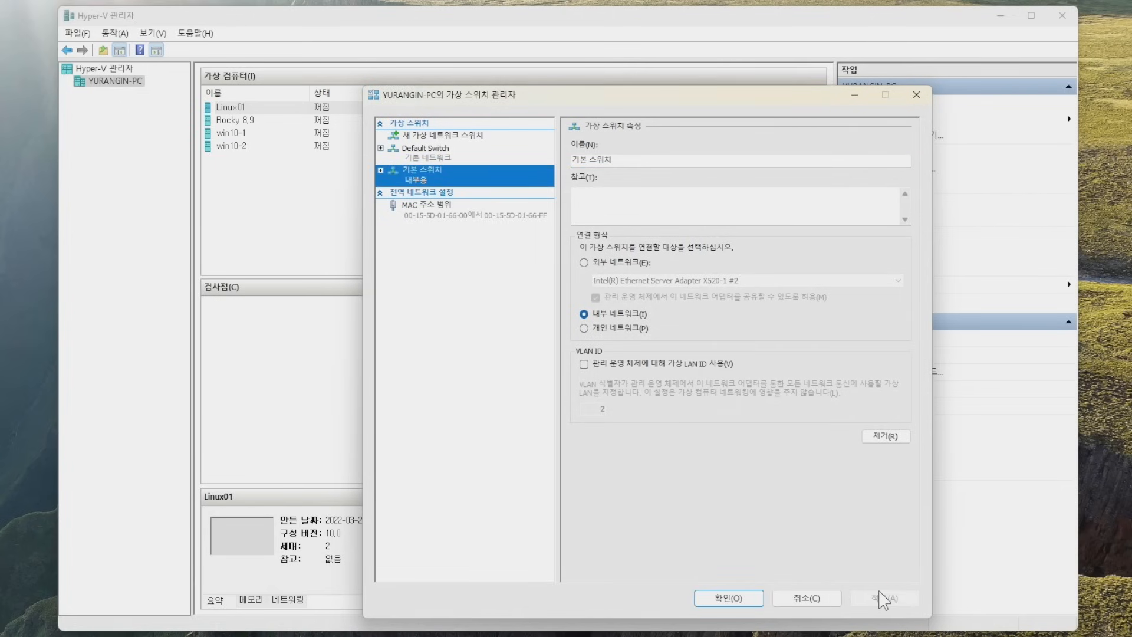
click(878, 441)
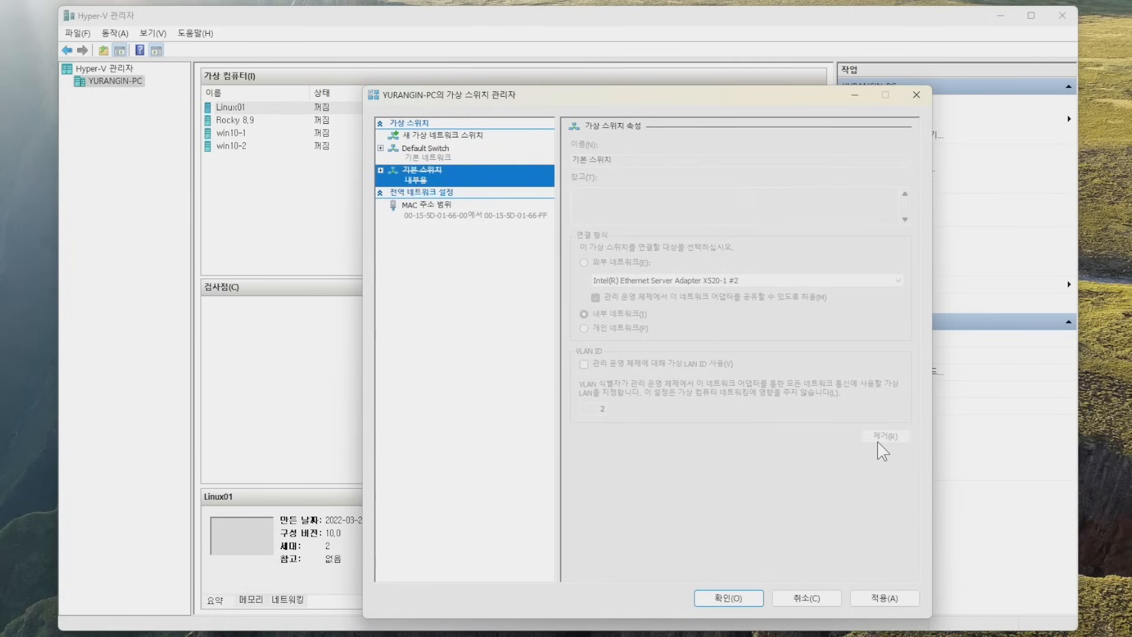
click(909, 597)
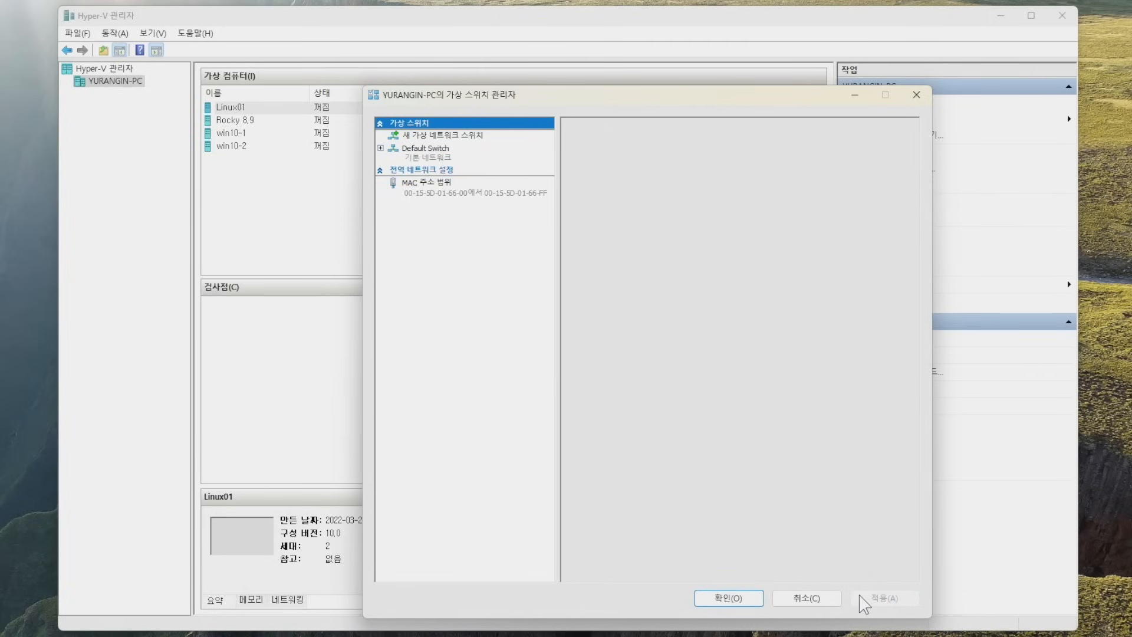
Close Virtual Switch Manager and start the New Virtual Machine wizard.
click(756, 600)
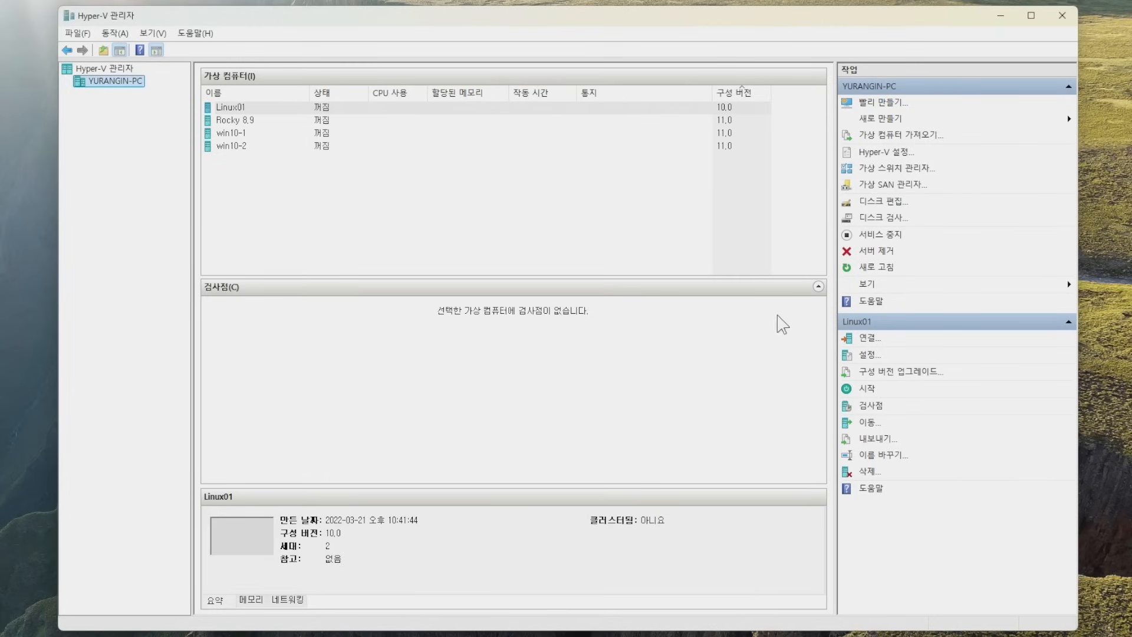
click(870, 121)
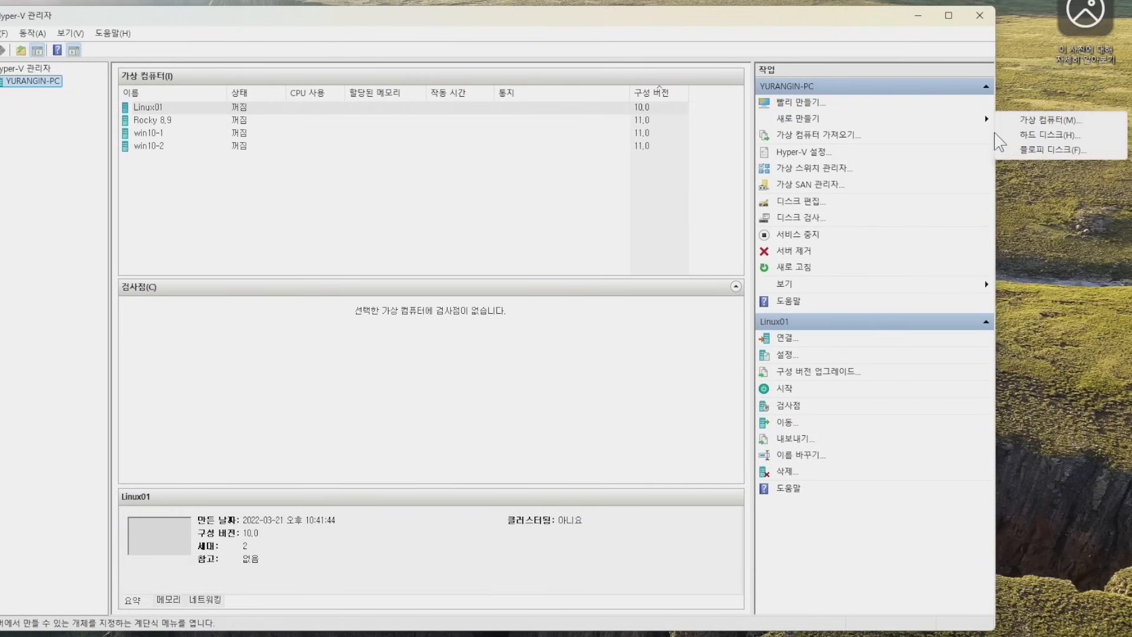
click(1006, 122)
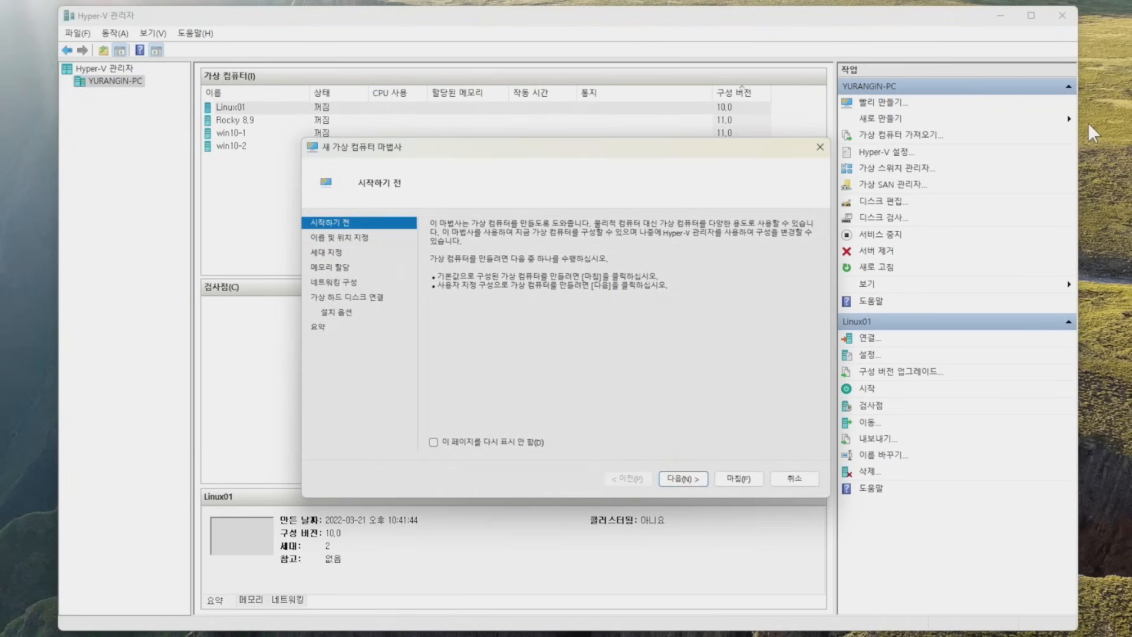
click(682, 478)
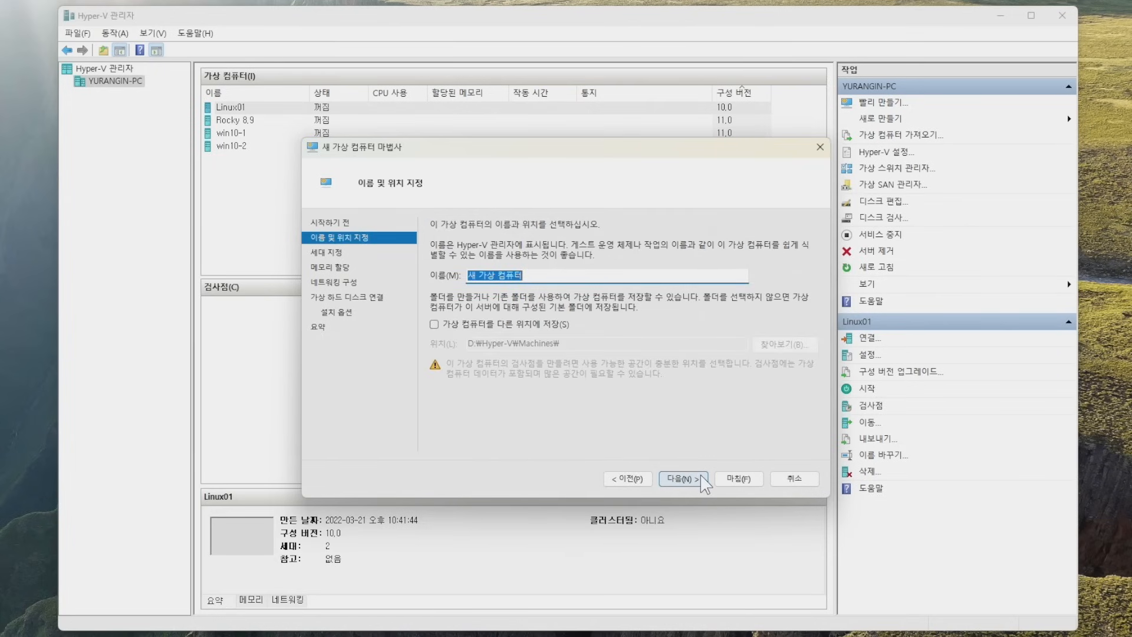
Name the VM 'Rocky 9 Docker' and keep Generation 2.
text(Rocky 9 do)
key(BackSpace)
key(BackSpace)
text(Docker)
click(703, 488)
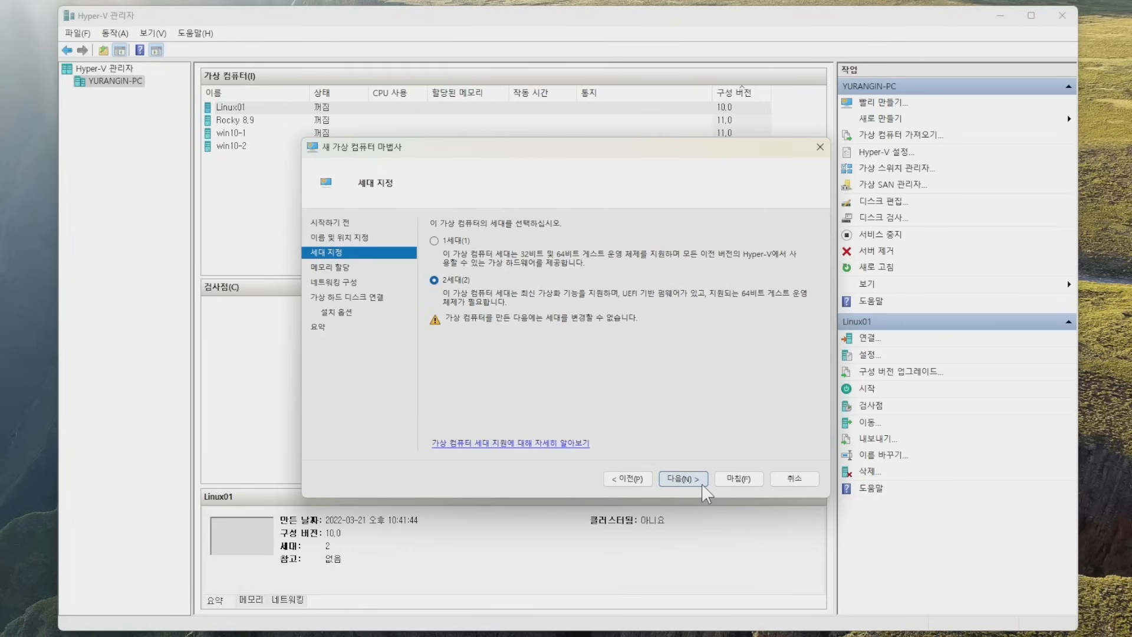
click(702, 487)
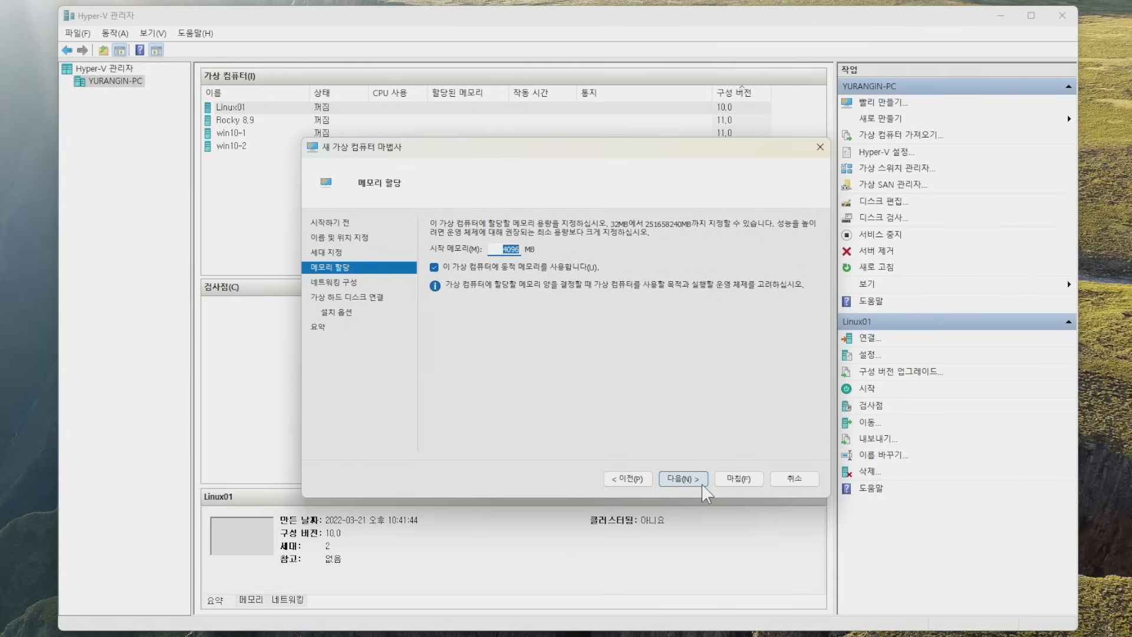
Keep 4096 MB memory, connect to Default Switch, and use a 20 GB virtual disk.
click(702, 487)
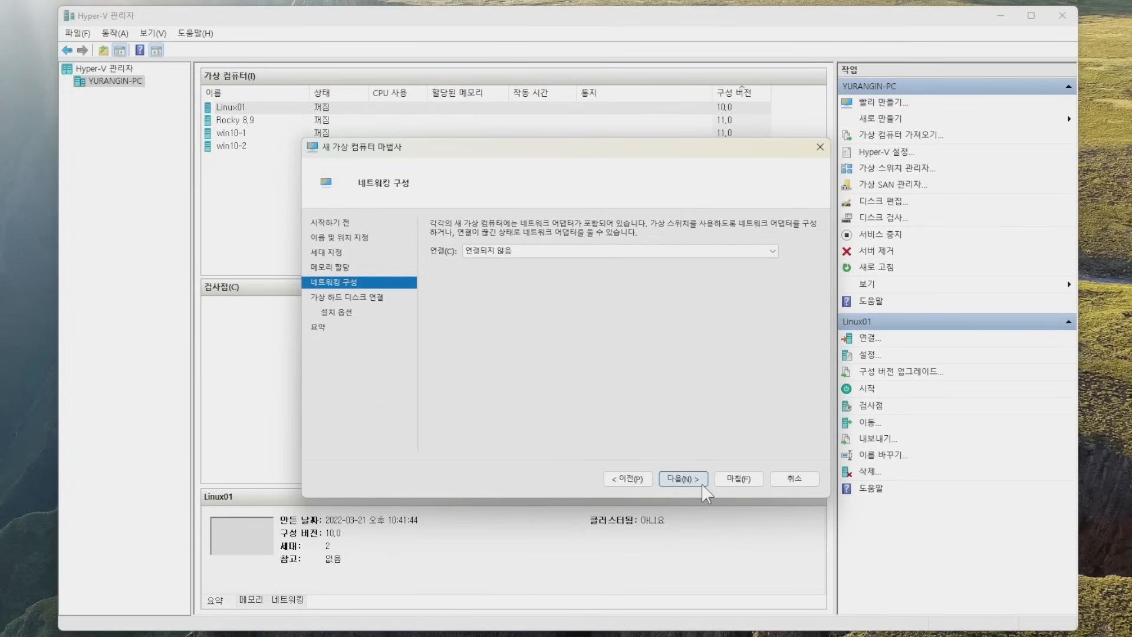
click(667, 254)
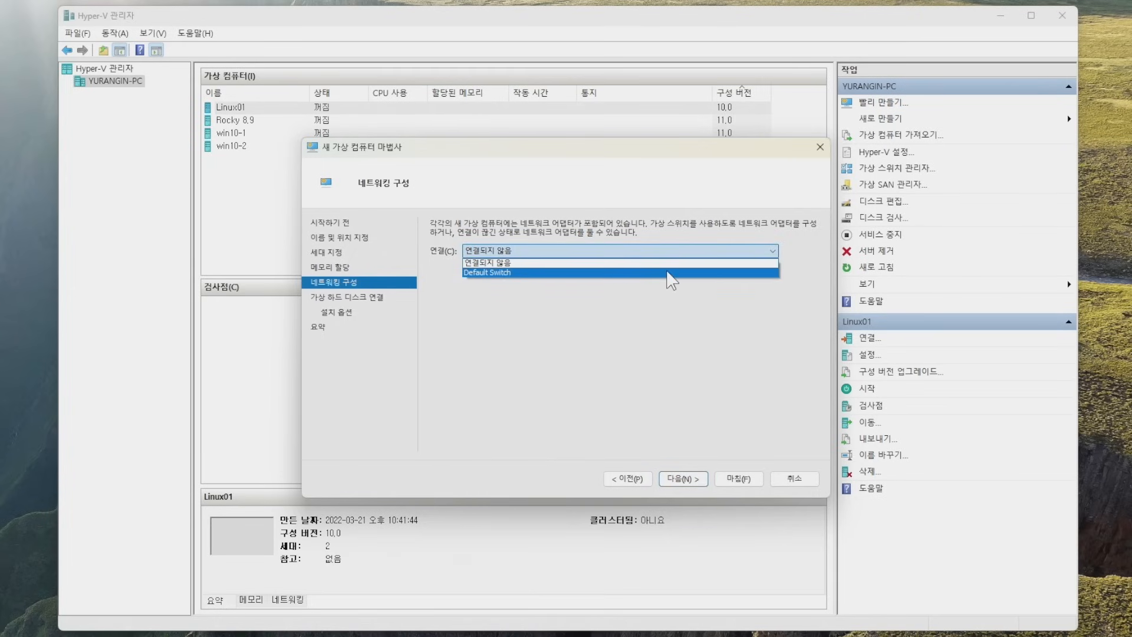
click(670, 273)
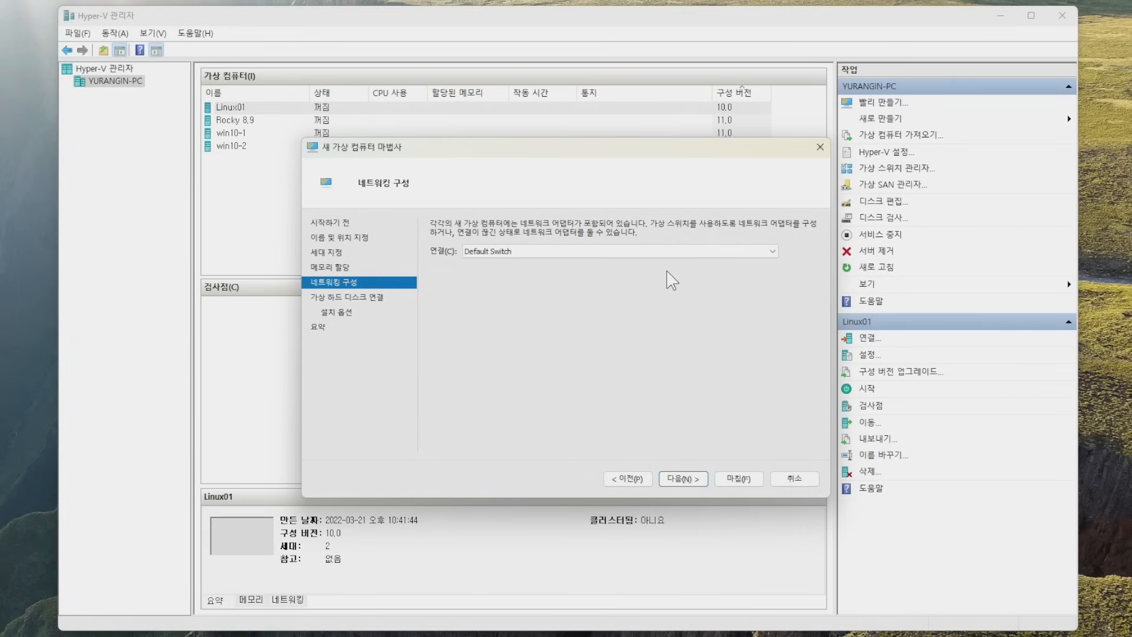
click(702, 480)
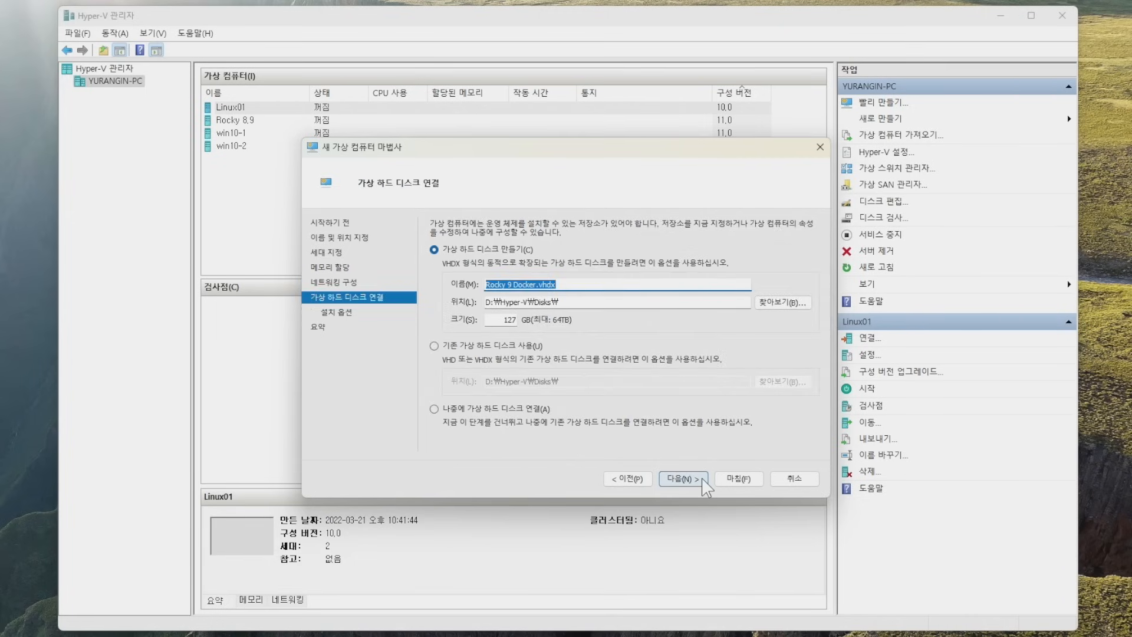
double_click(516, 319)
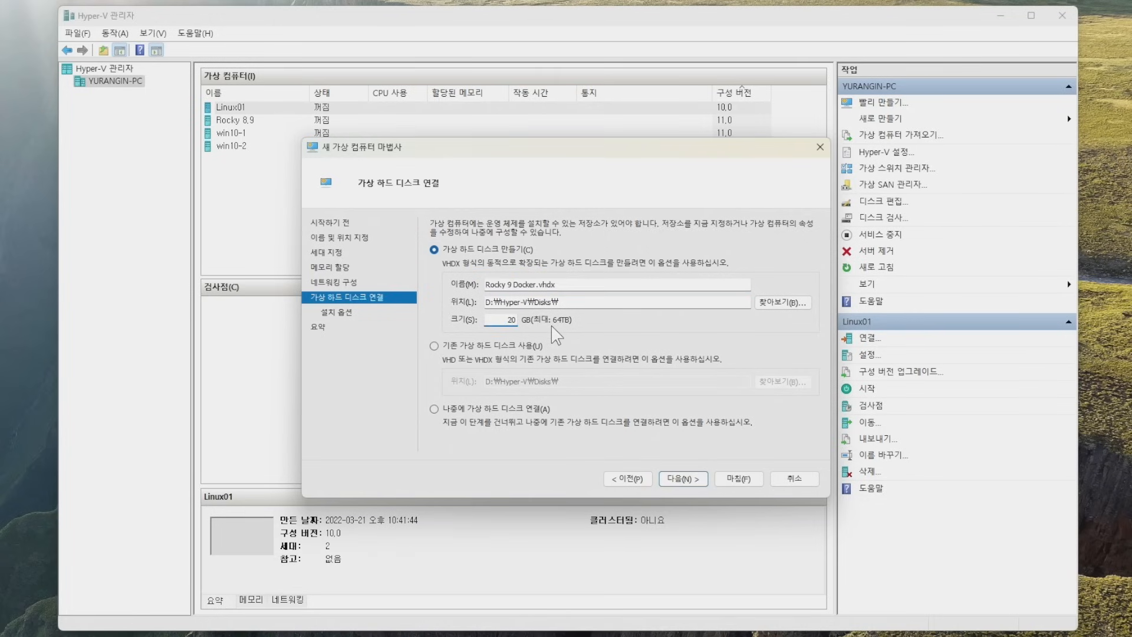
click(700, 478)
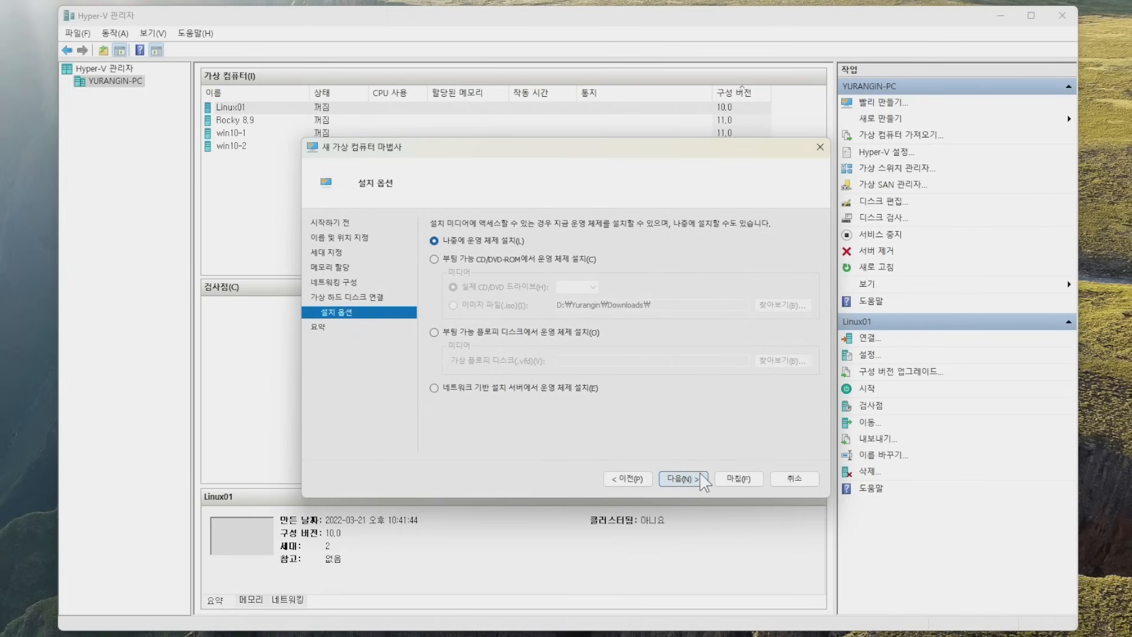
Set Rocky-9.6-x86_64-minimal.iso as install media and finish creating the VM.
click(436, 261)
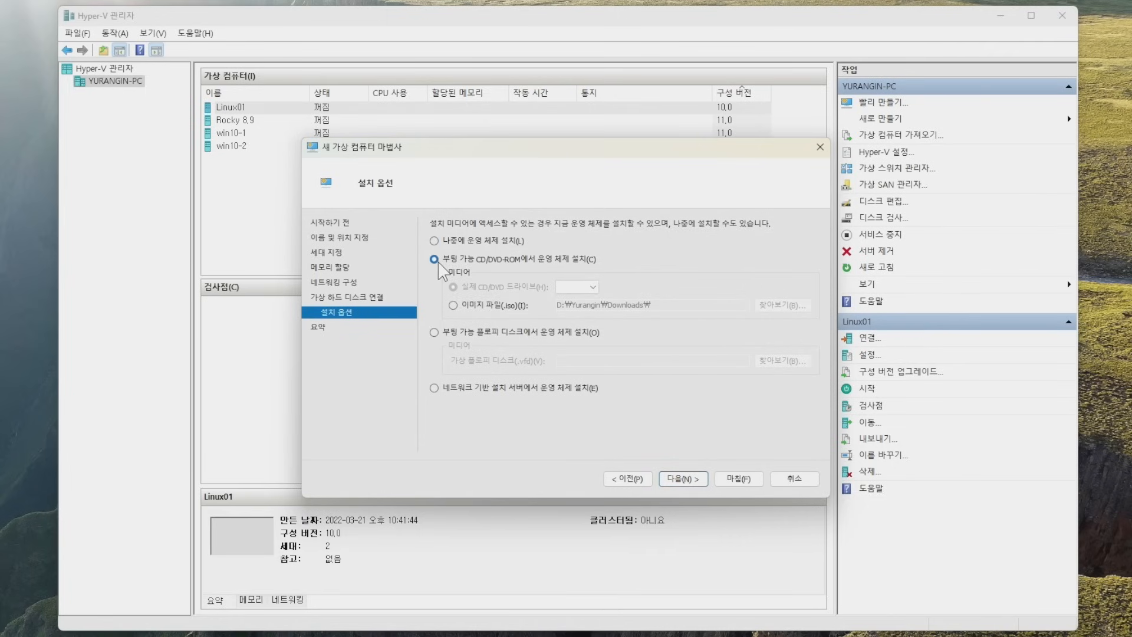
click(453, 305)
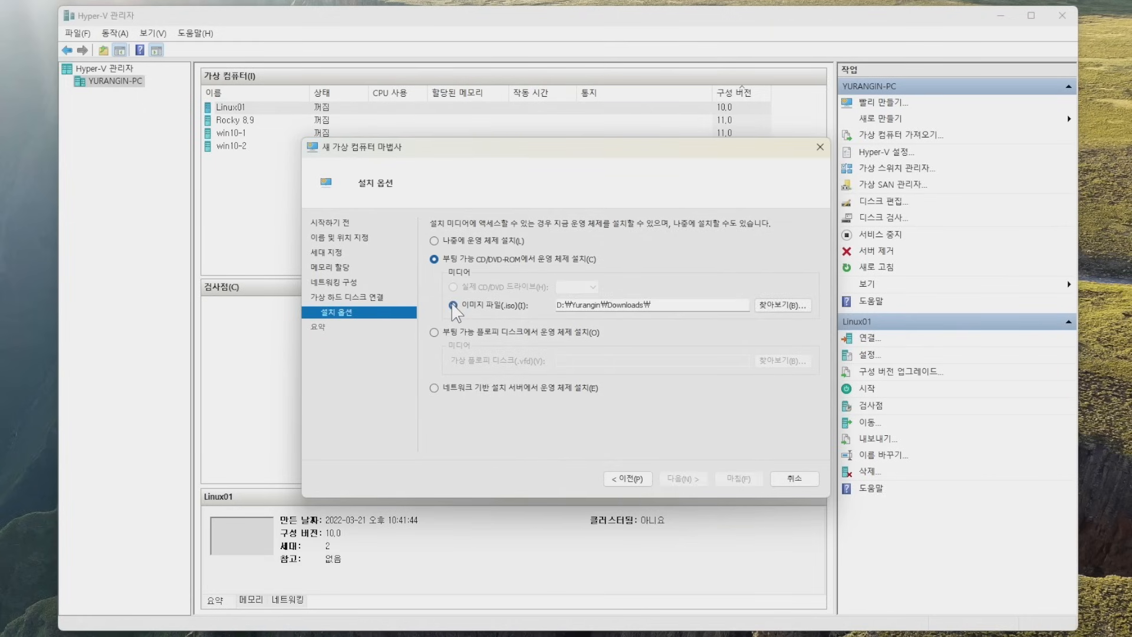
click(766, 307)
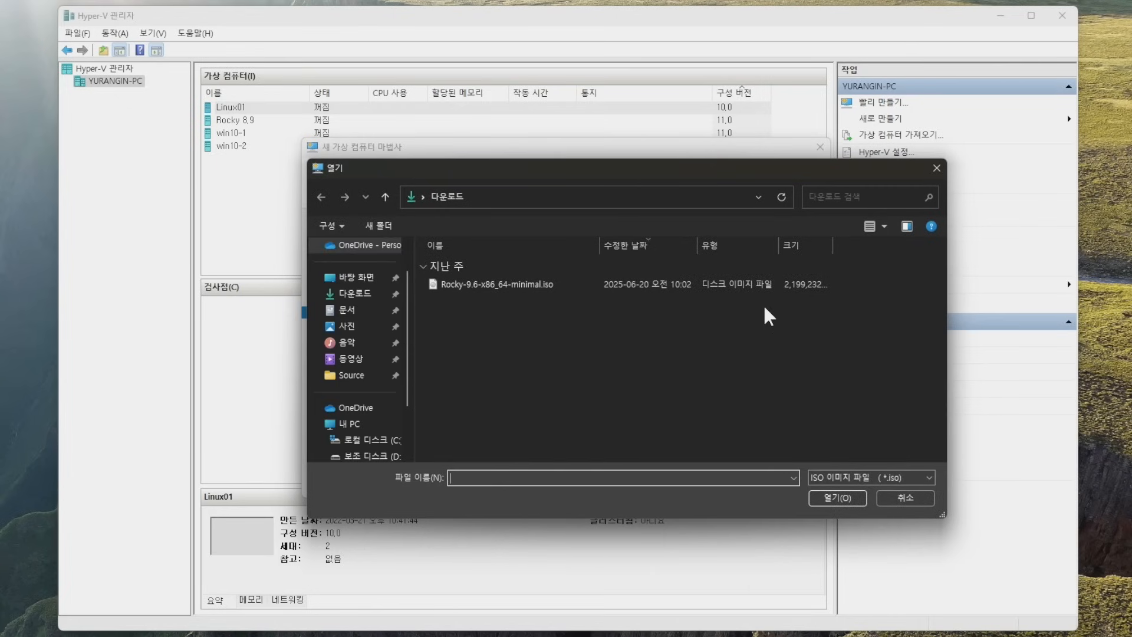
click(583, 288)
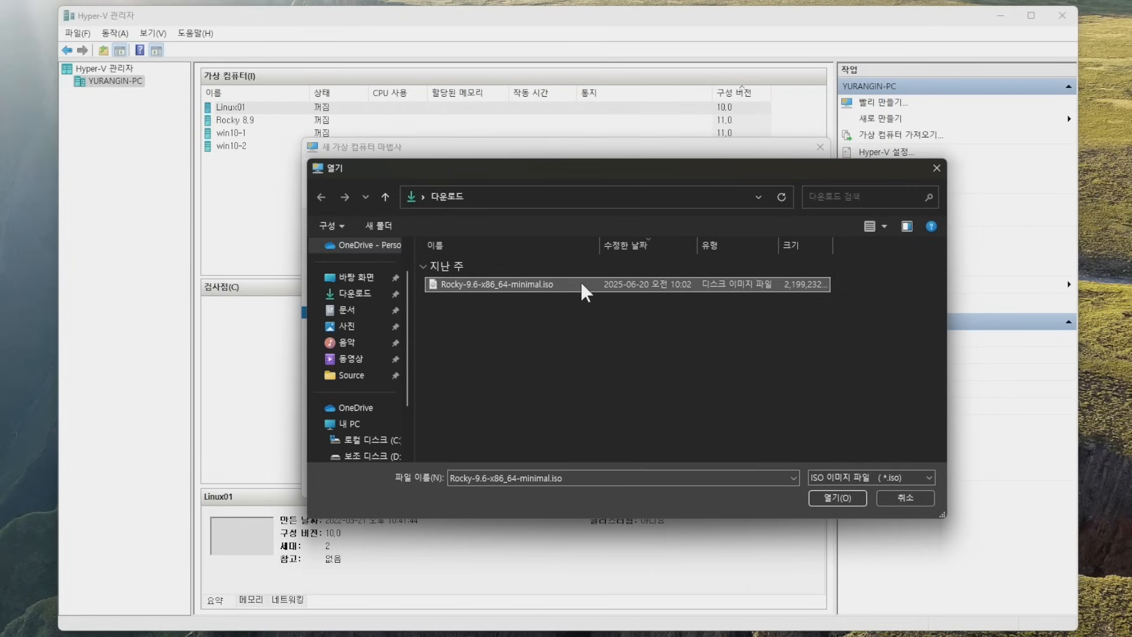
click(854, 497)
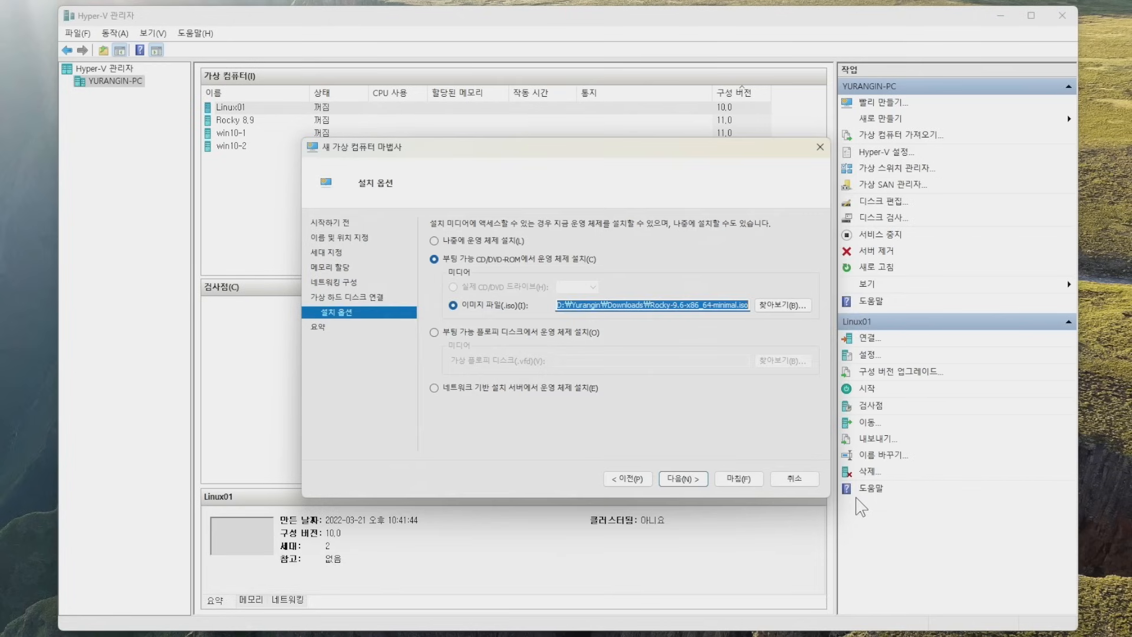
click(700, 479)
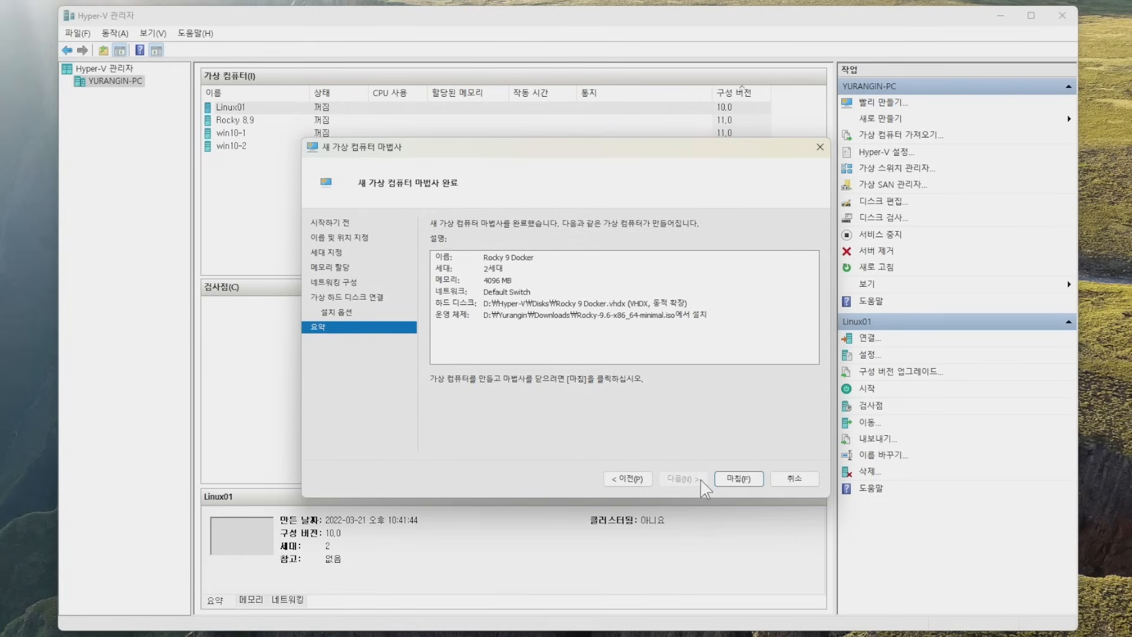
click(753, 482)
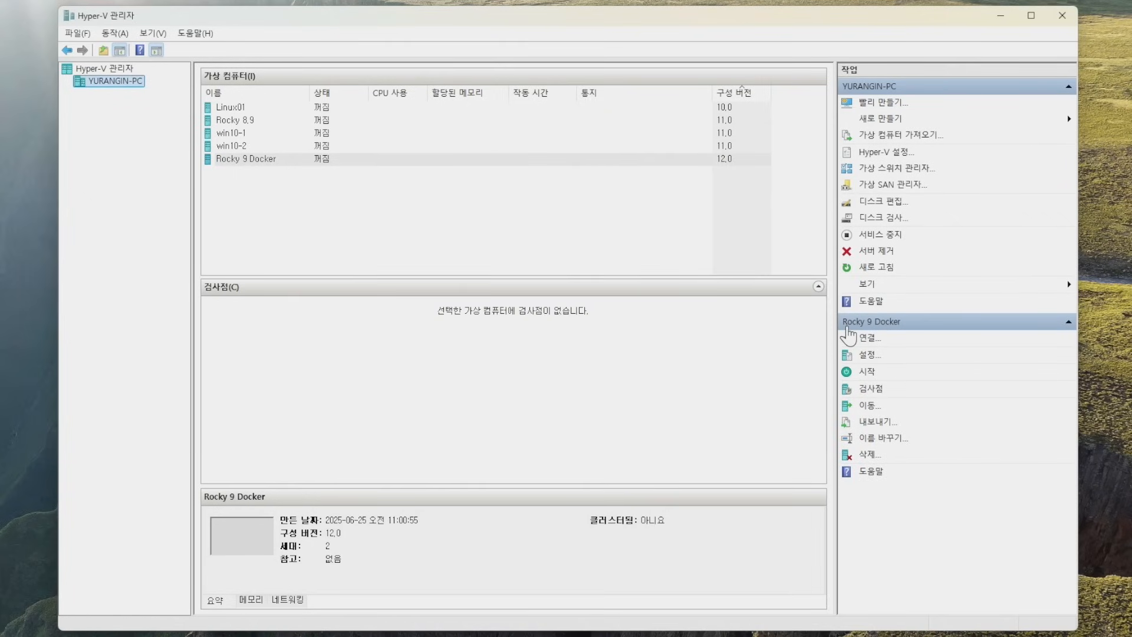
Select the new Rocky 9 Docker VM in the machine list.
click(260, 146)
click(260, 133)
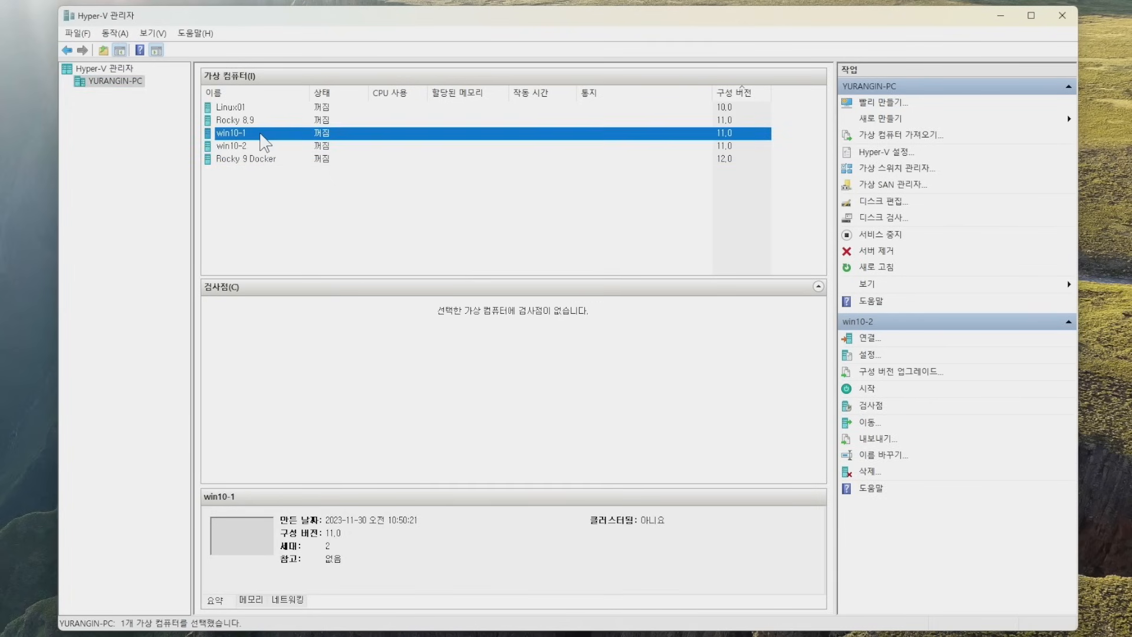
click(260, 121)
click(264, 159)
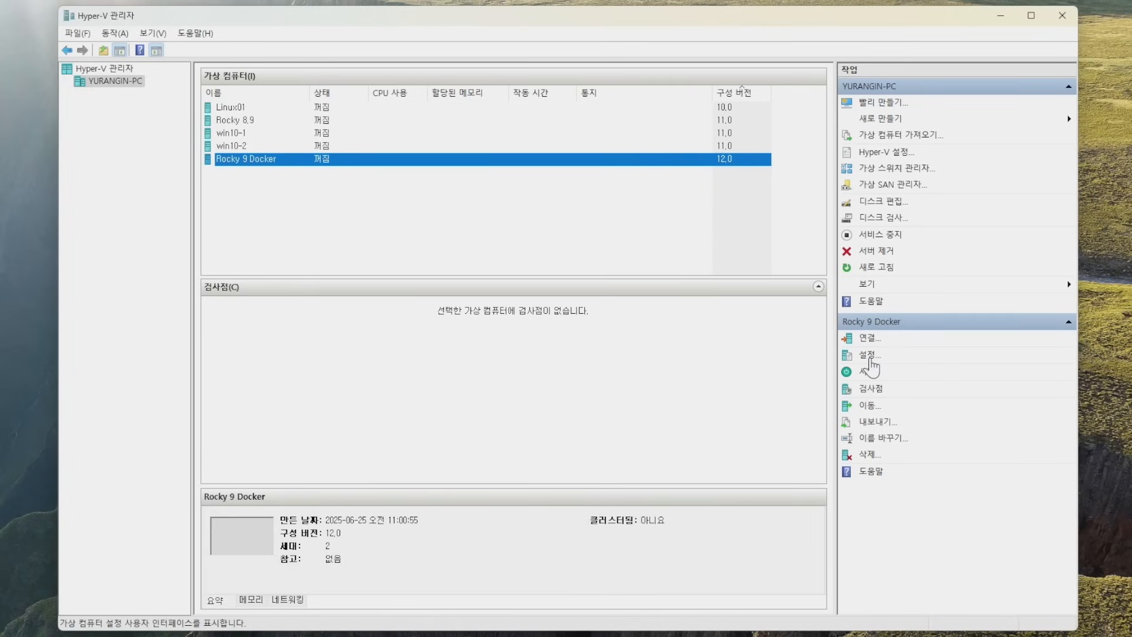
Adjust Rocky 9 Docker's firmware boot order so the DVD drive comes first.
click(869, 355)
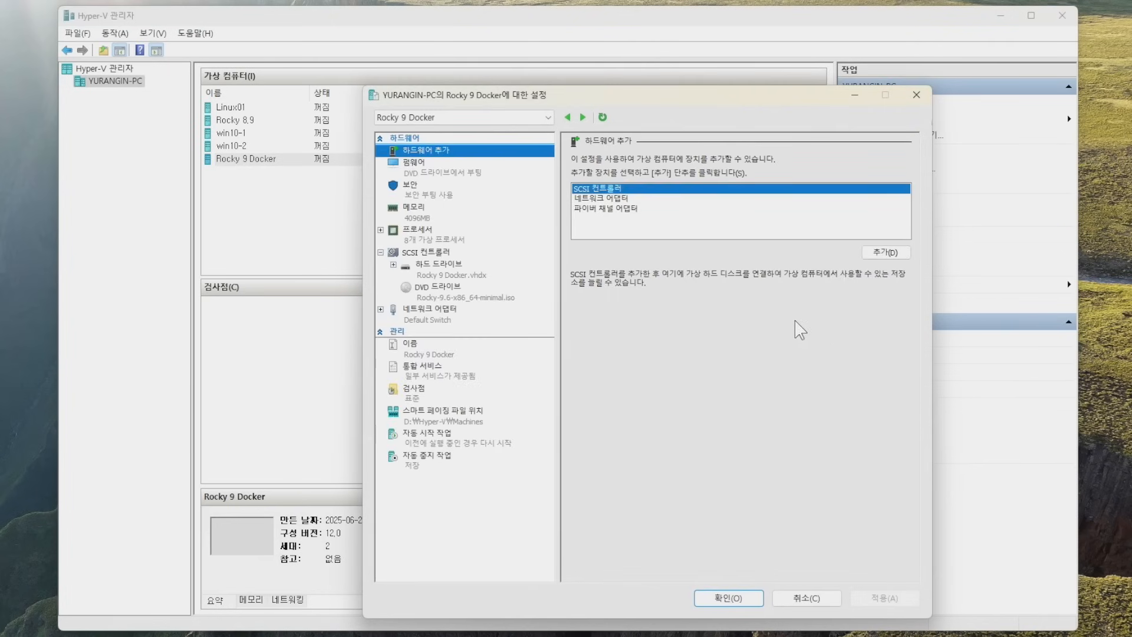
click(470, 177)
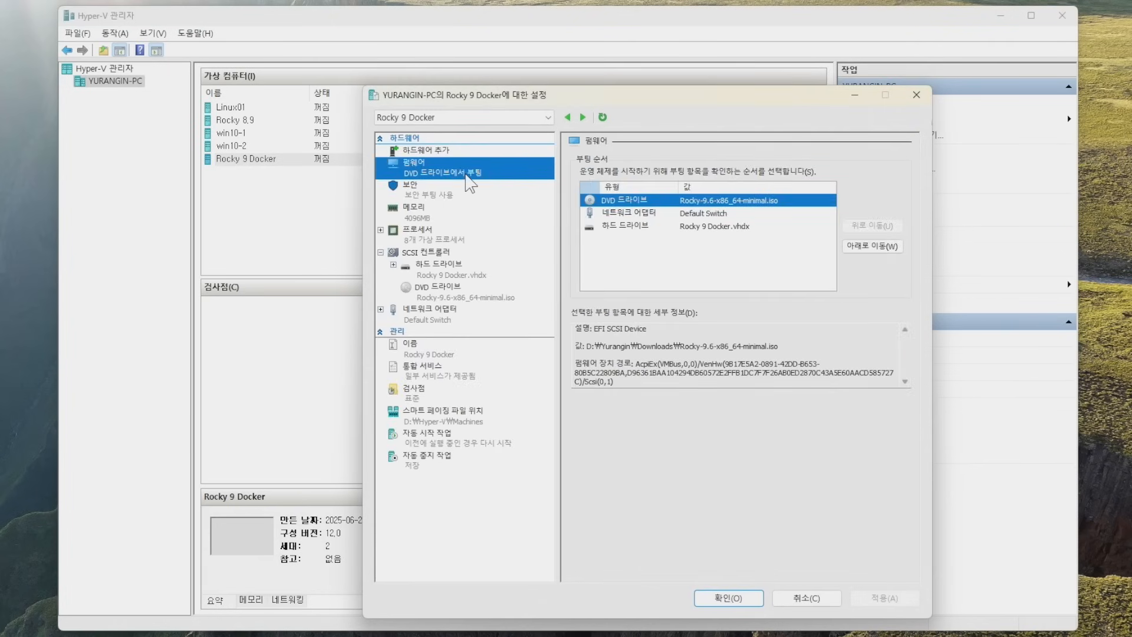
click(853, 247)
click(853, 247)
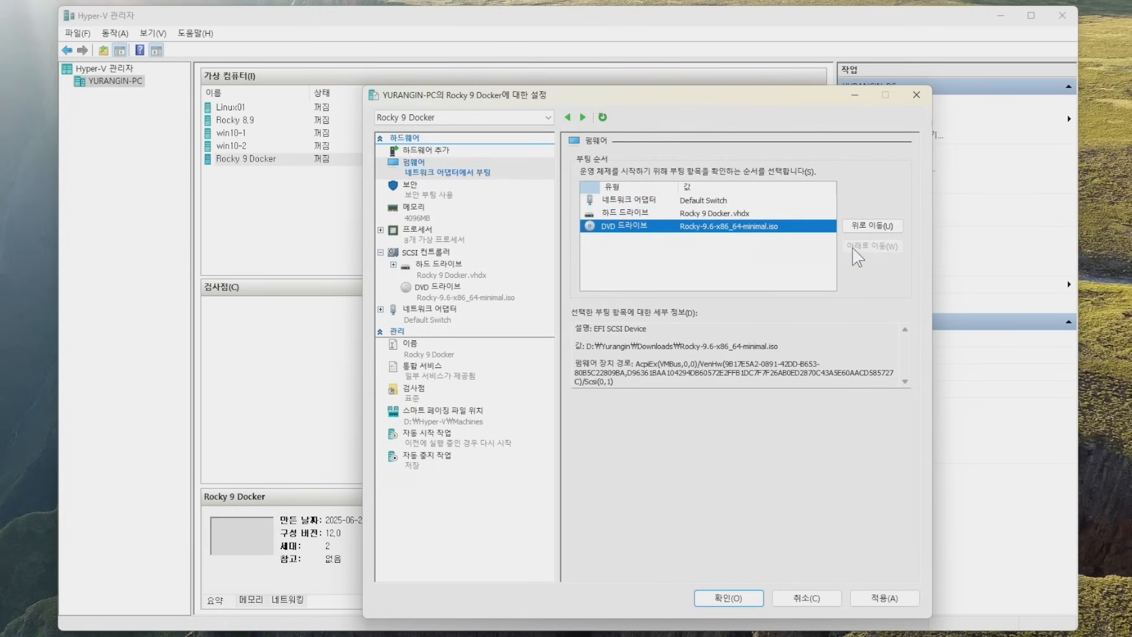
click(892, 224)
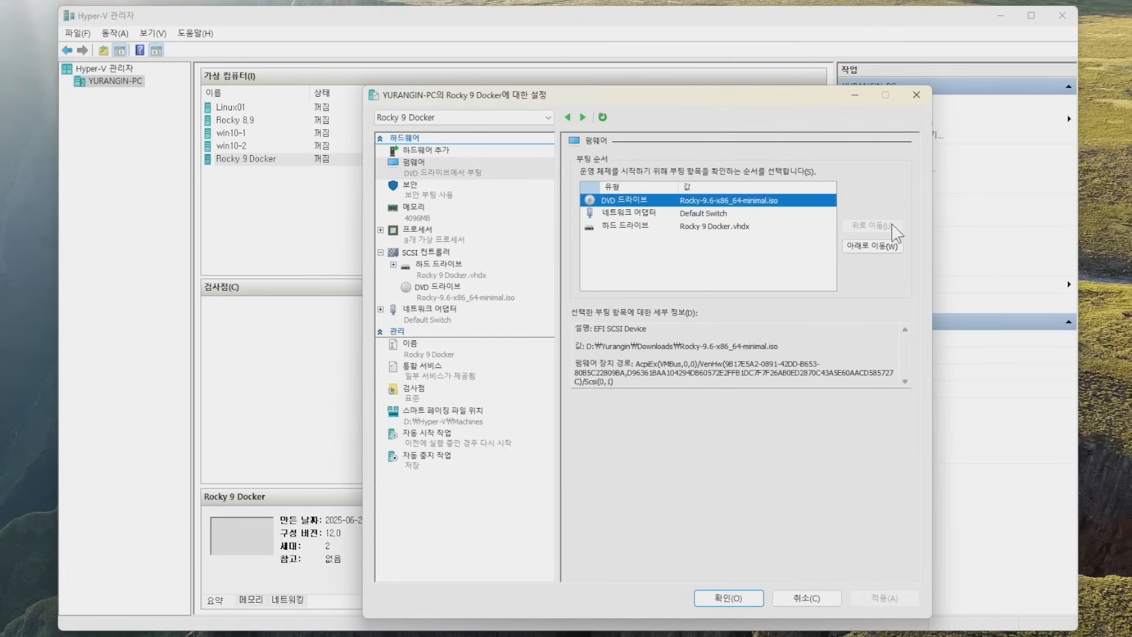
Disable Secure Boot in the VM's security settings.
click(470, 193)
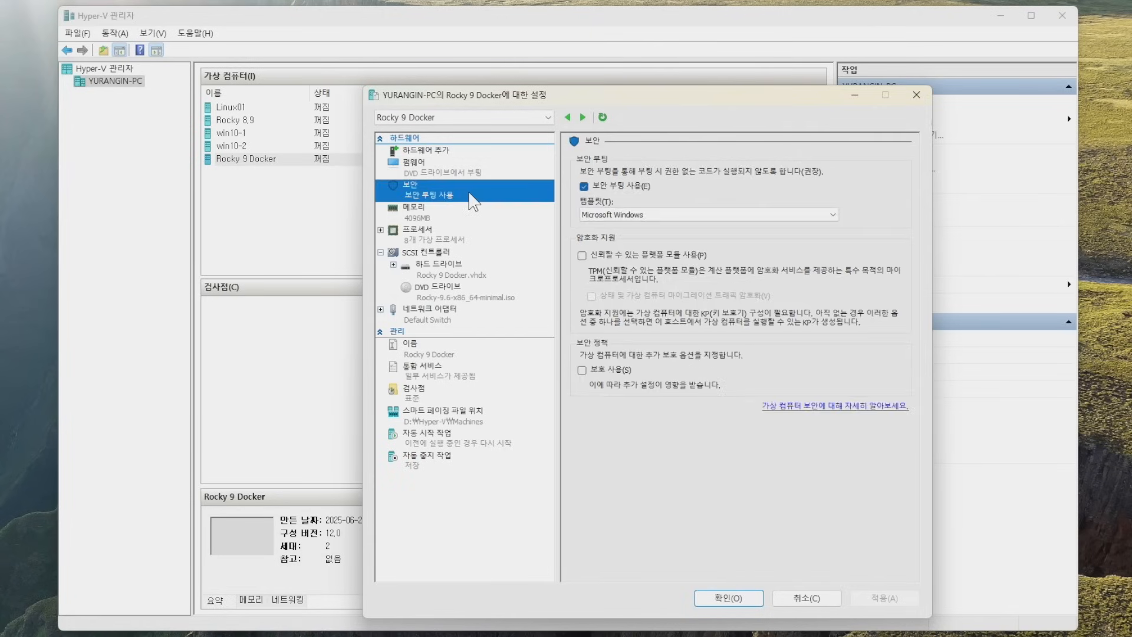
click(584, 186)
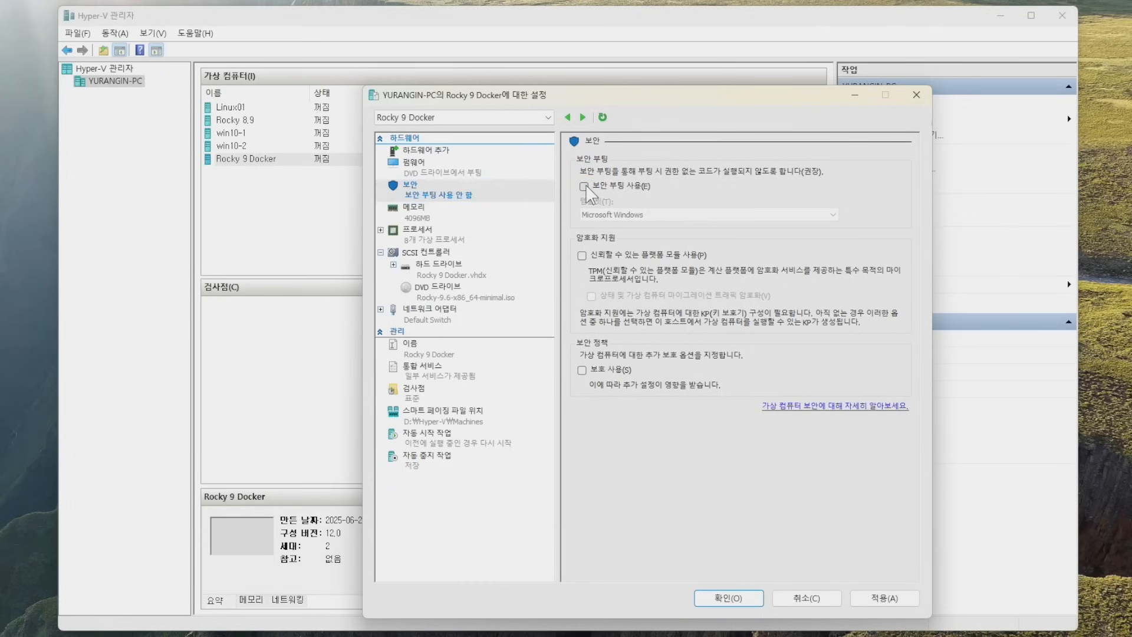
click(476, 245)
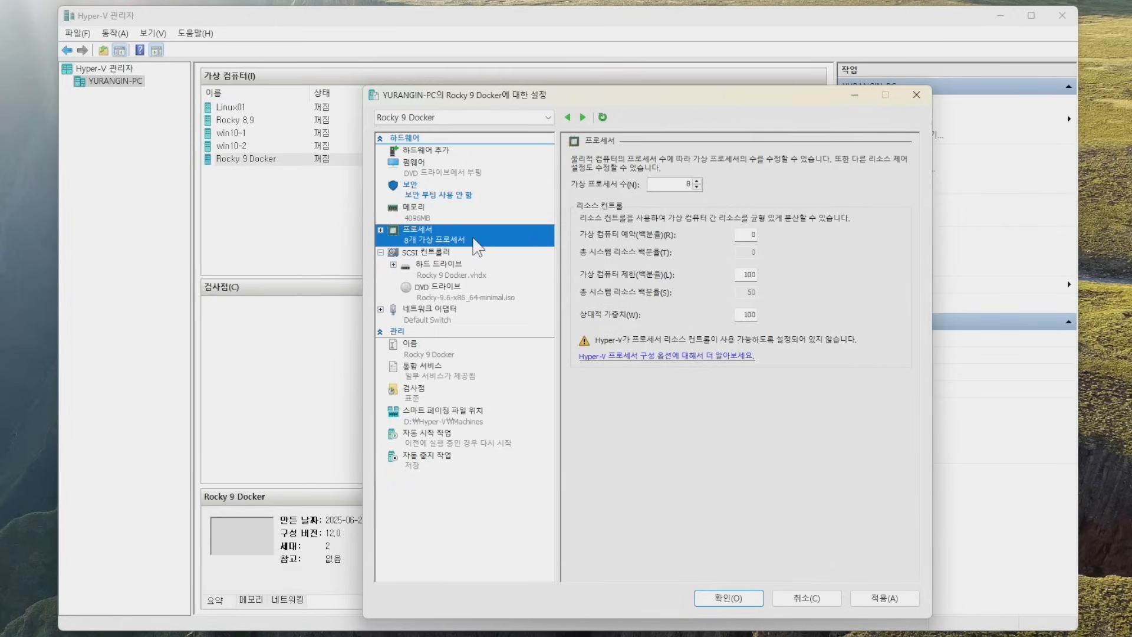
Change the virtual processor count from 8 to 4 and save the settings.
double_click(672, 184)
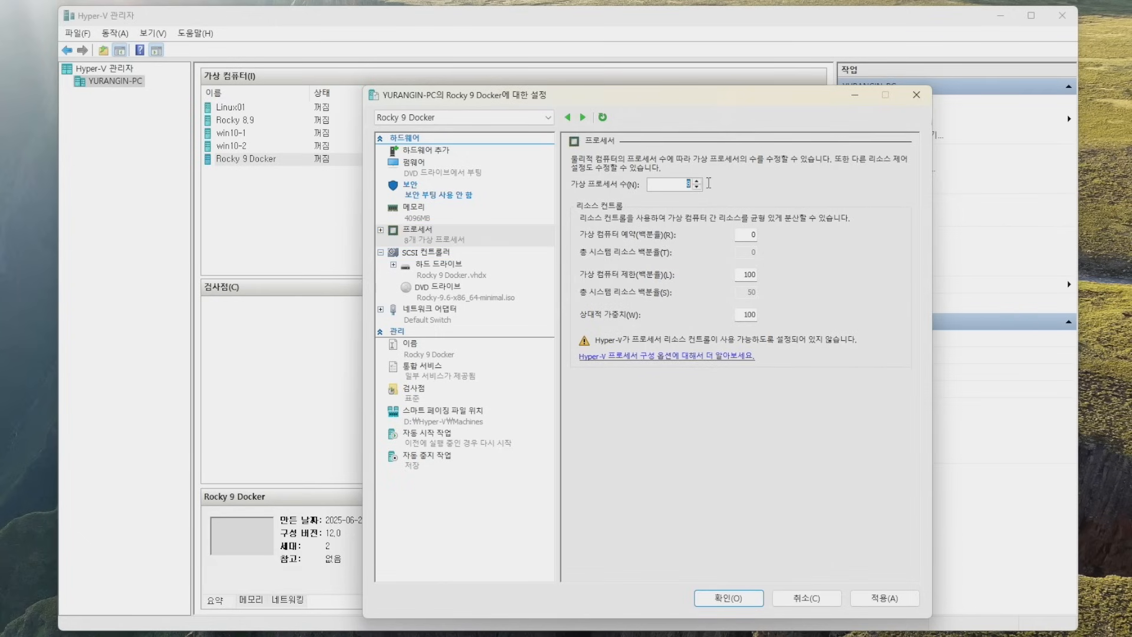
text(4)
click(884, 597)
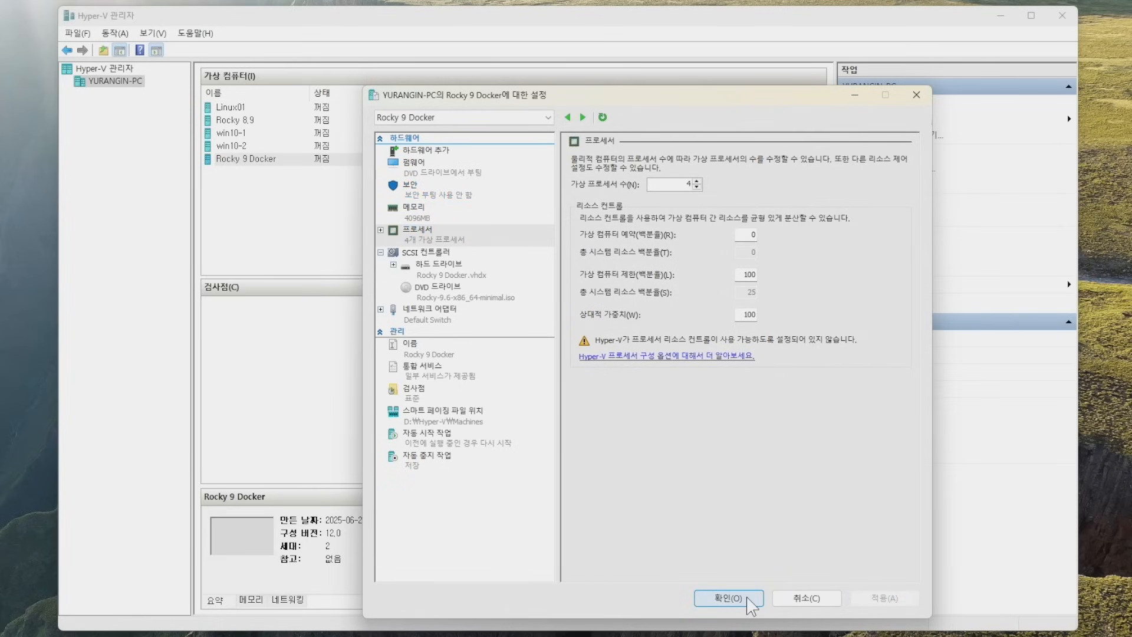
click(729, 598)
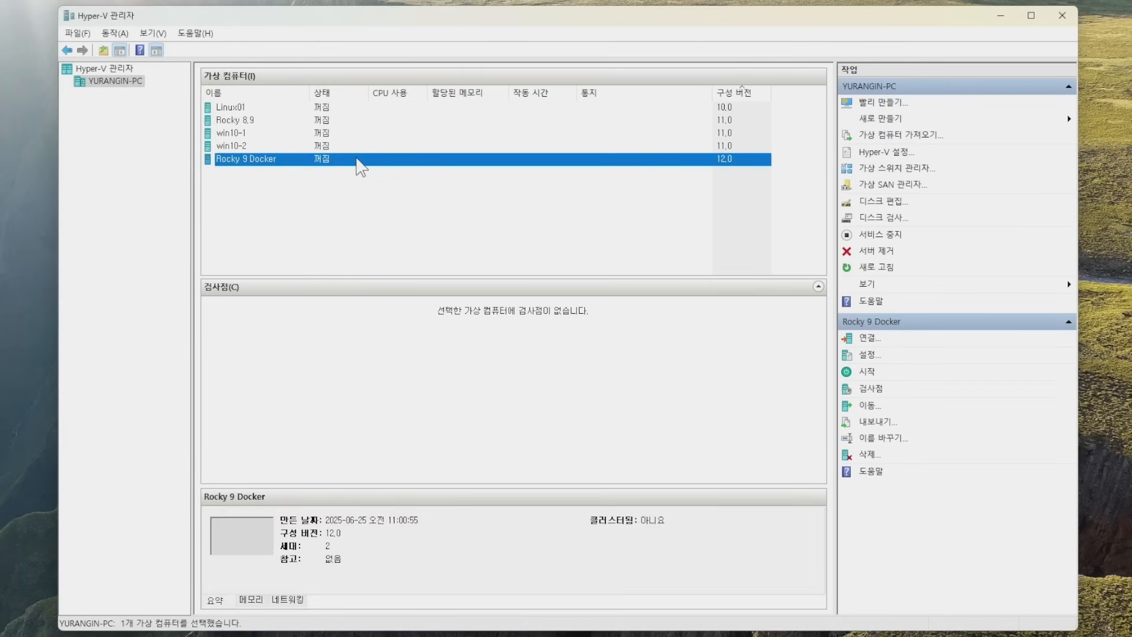
Connect to Rocky 9 Docker and start it to reach the Rocky Linux 9.6 GRUB menu.
double_click(357, 159)
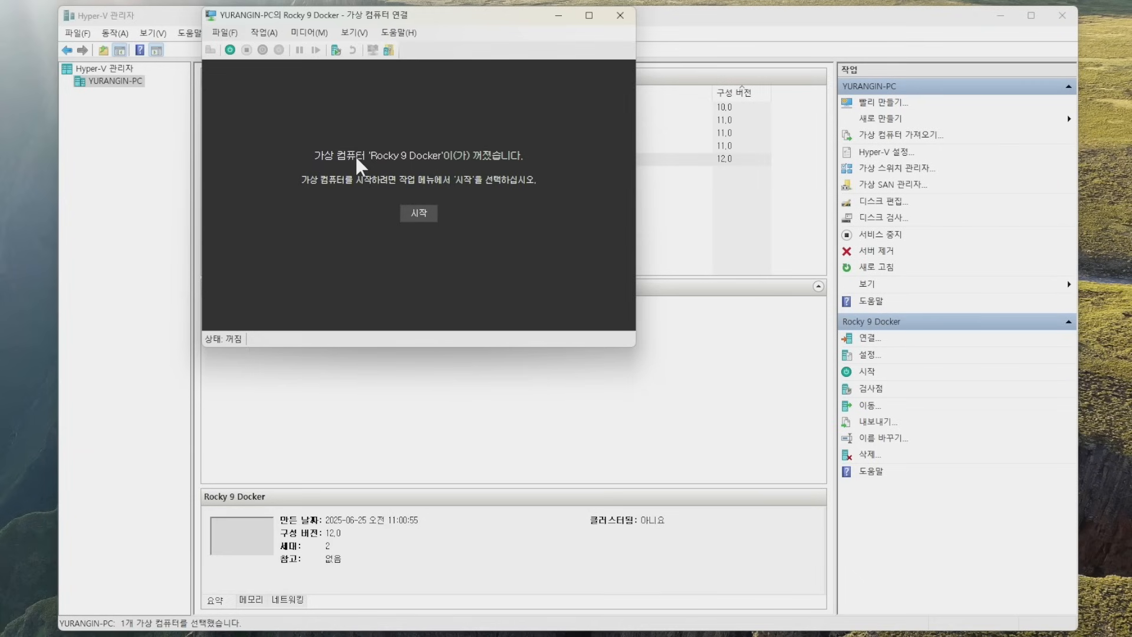
click(420, 214)
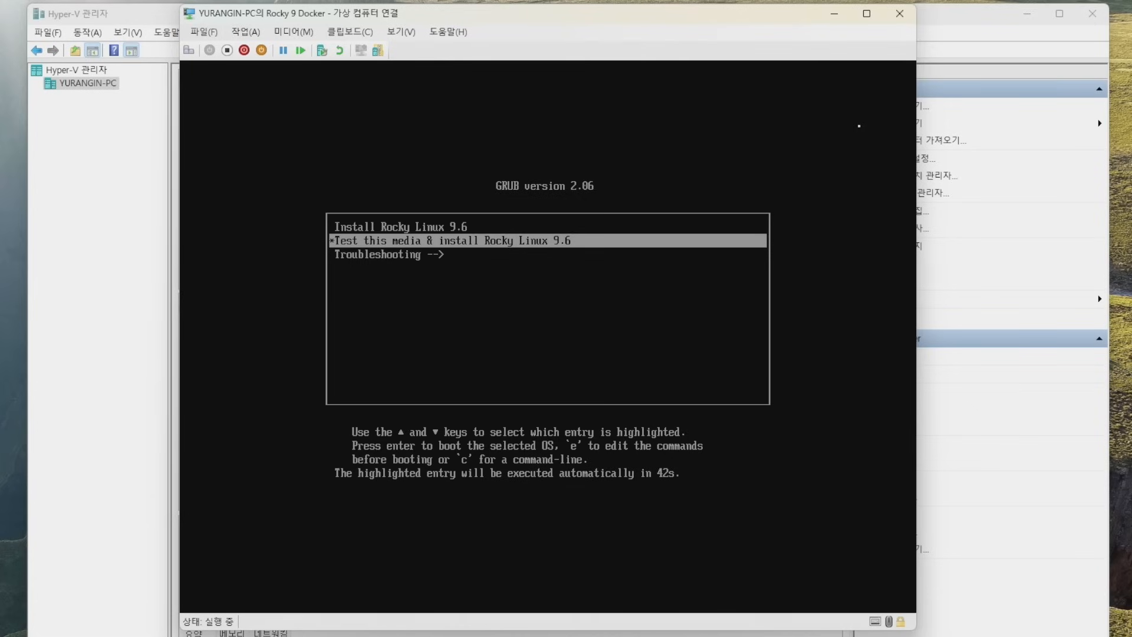
Boot the 'Install Rocky Linux 9.6' entry and continue with Korean as the language.
key(Up)
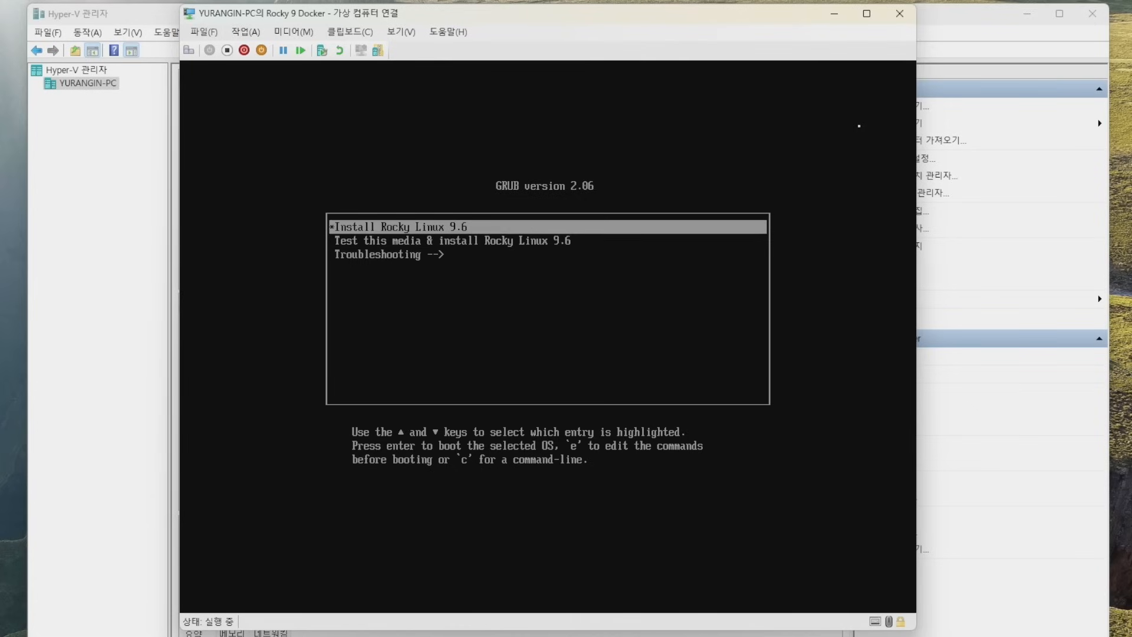
key(Return)
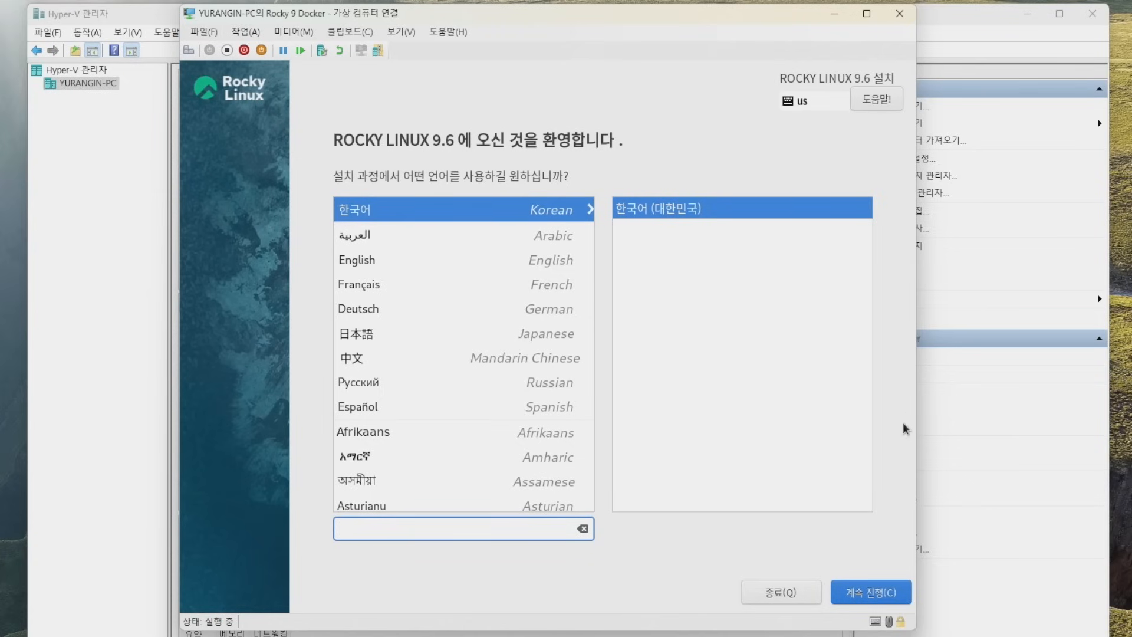
click(900, 602)
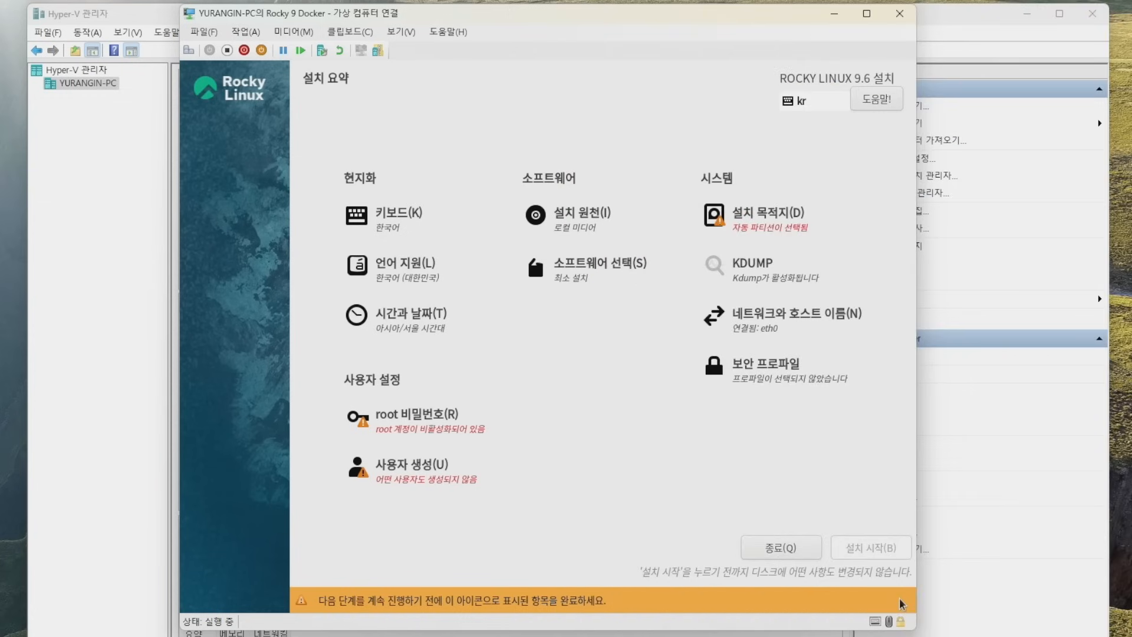
Choose the 20 GiB Msft Virtual Disk with automatic partitioning as the installation destination.
click(813, 223)
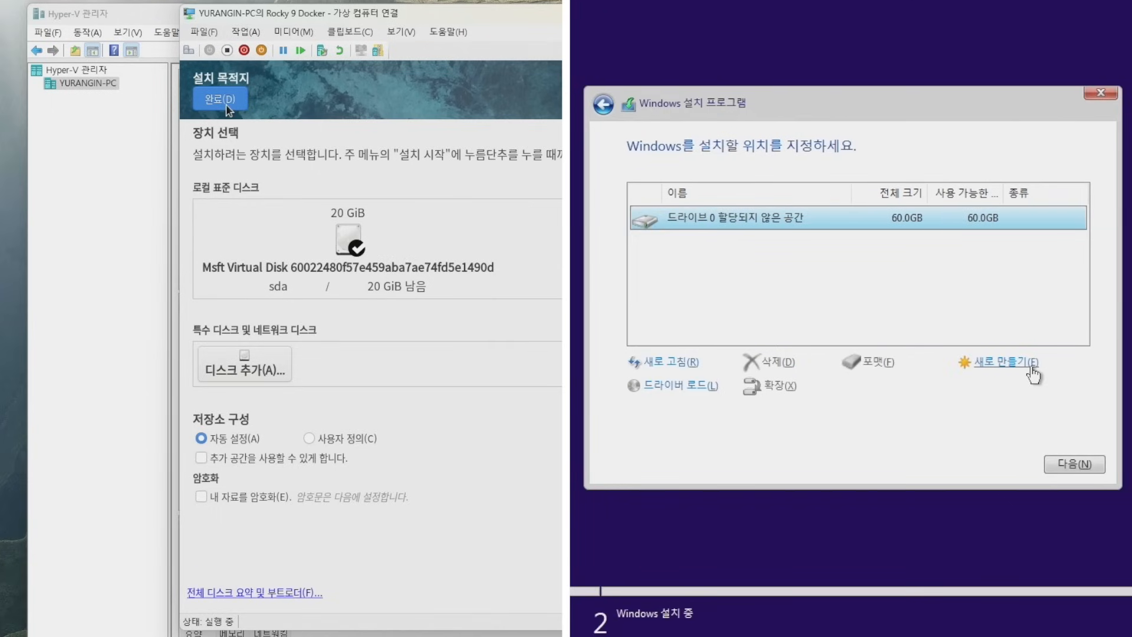
click(1033, 374)
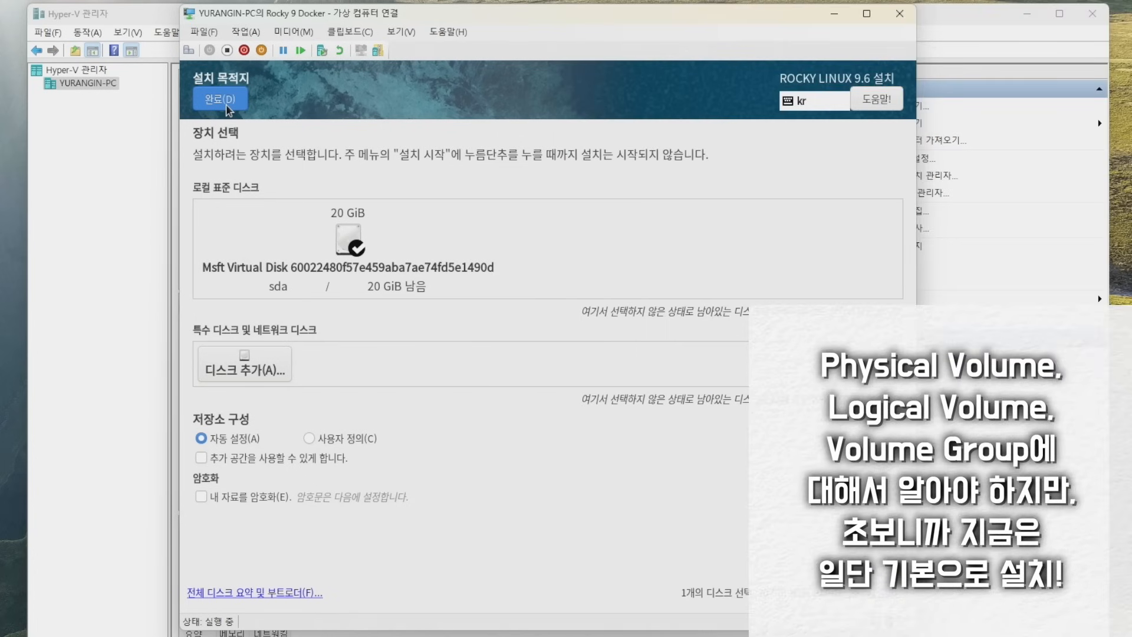
click(361, 248)
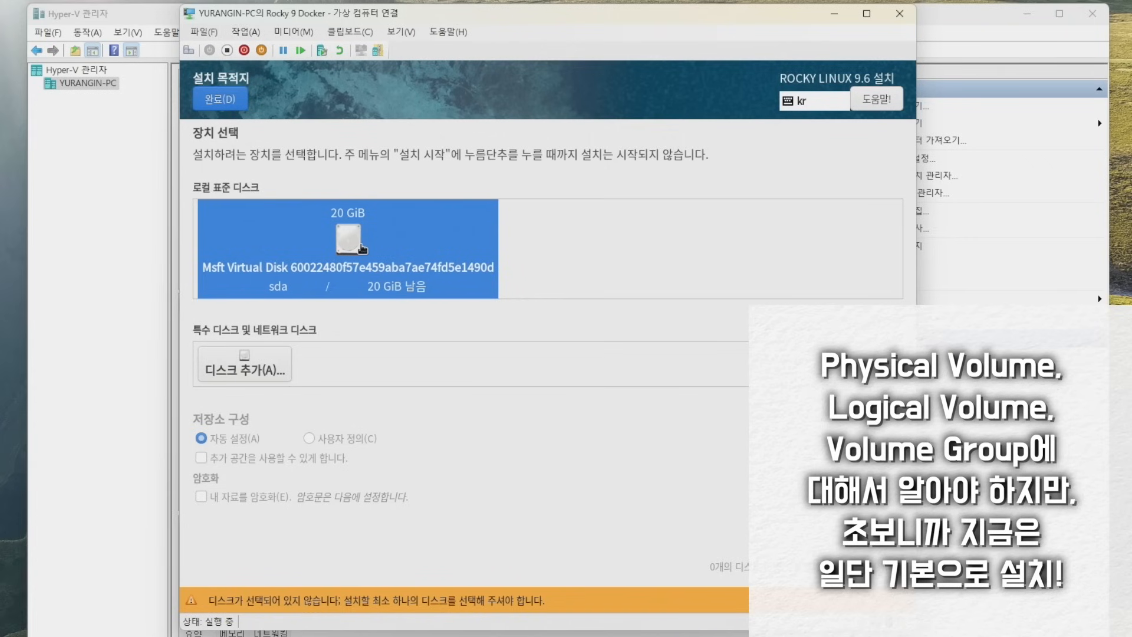
click(361, 248)
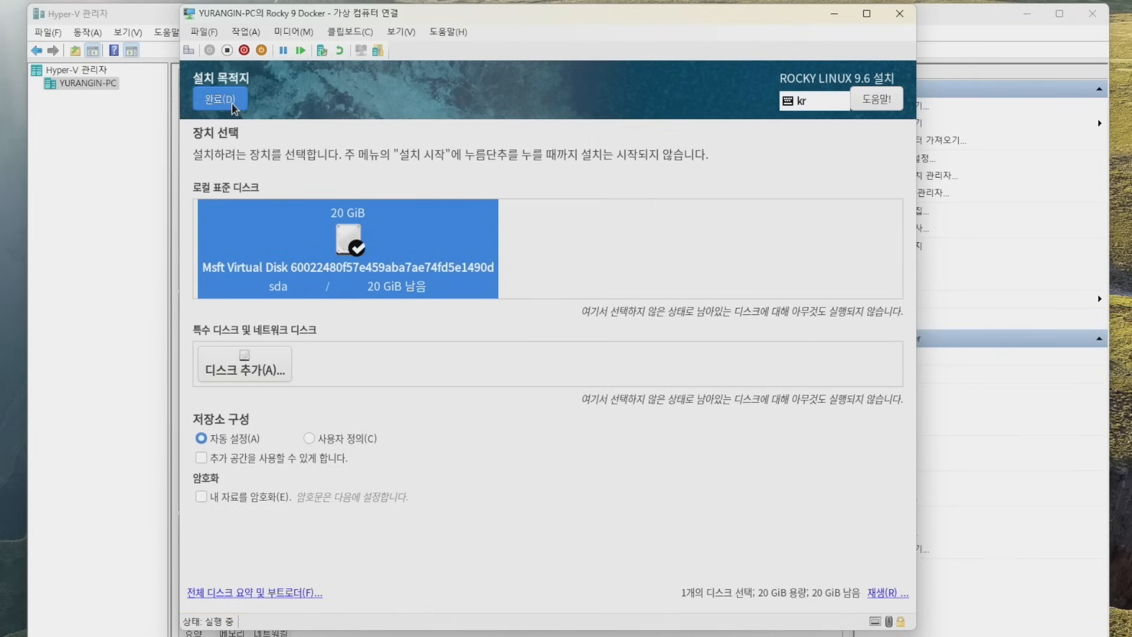
click(219, 99)
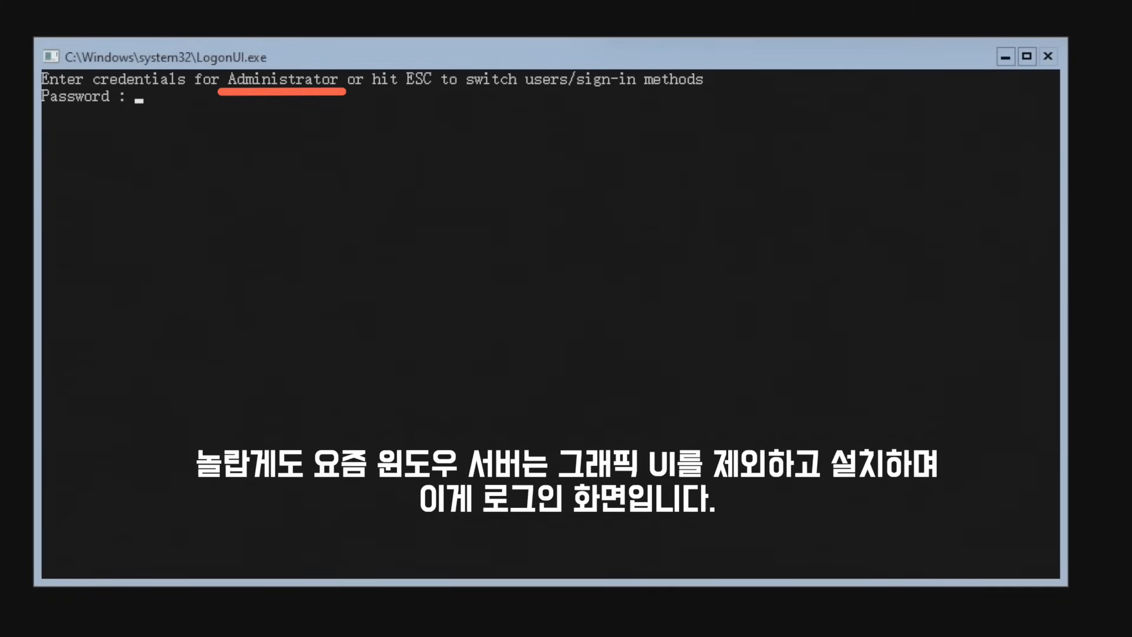
Enter the Administrator account password at the Windows Server sign-in prompt.
text(*******)
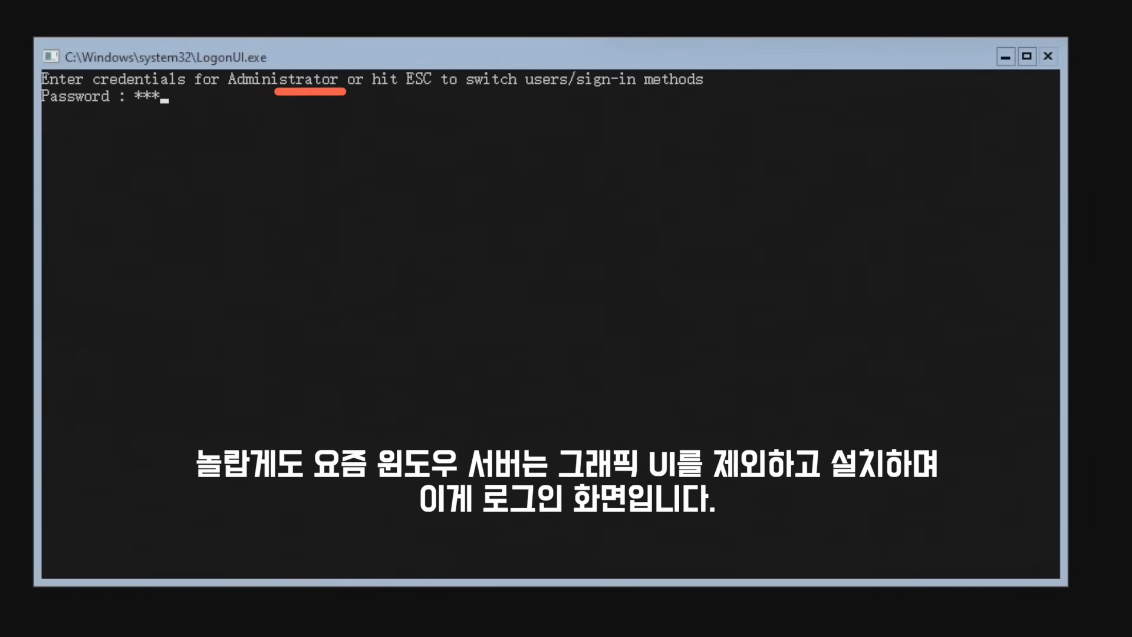
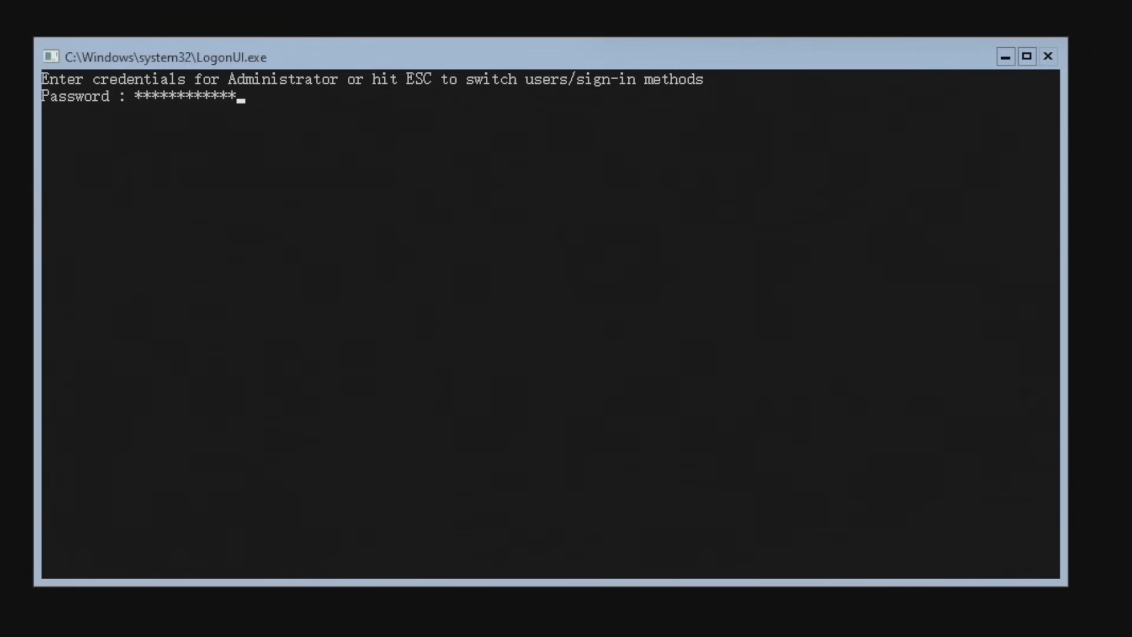
Submit the Administrator password to sign in to the Windows Server console.
key(Return)
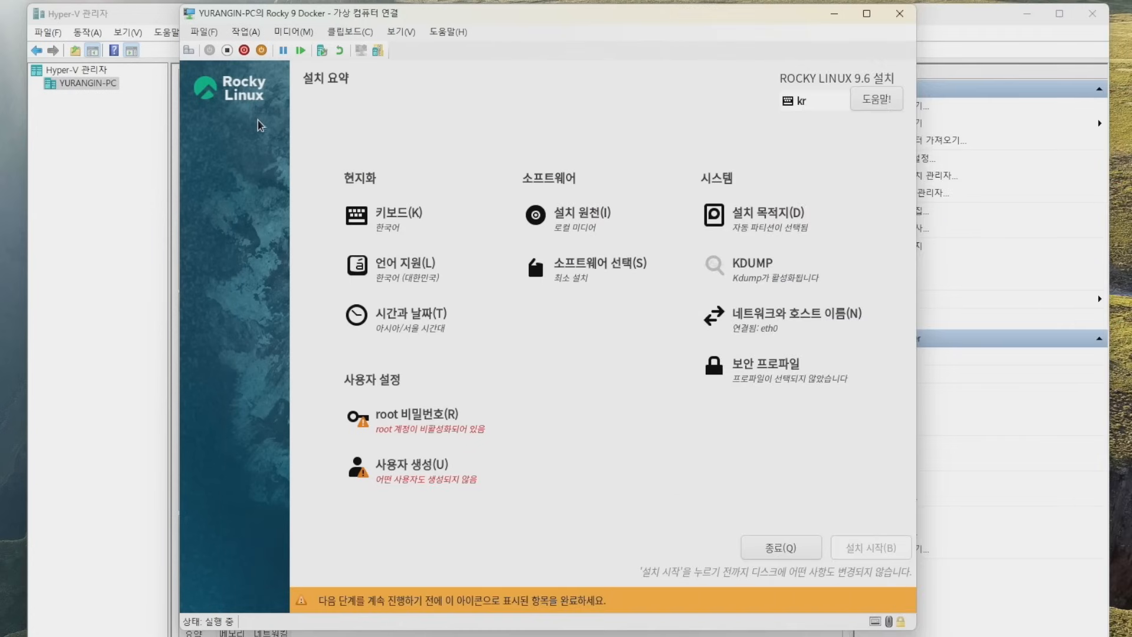
Create an administrator user in the installer with the user's name and a confirmed password.
click(484, 482)
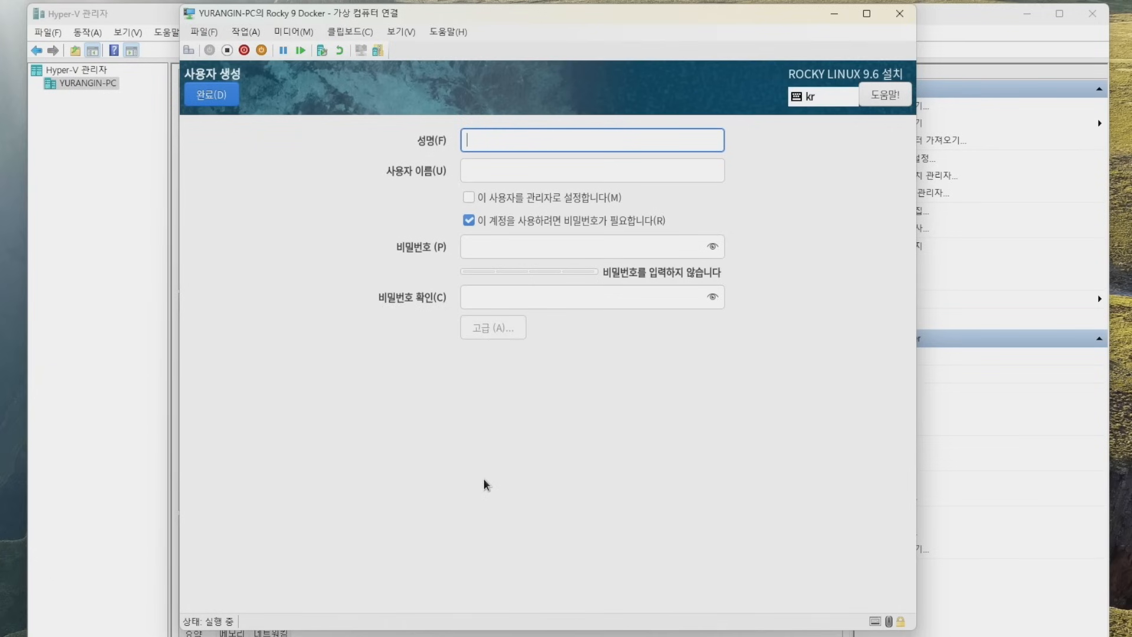
text(yurangin)
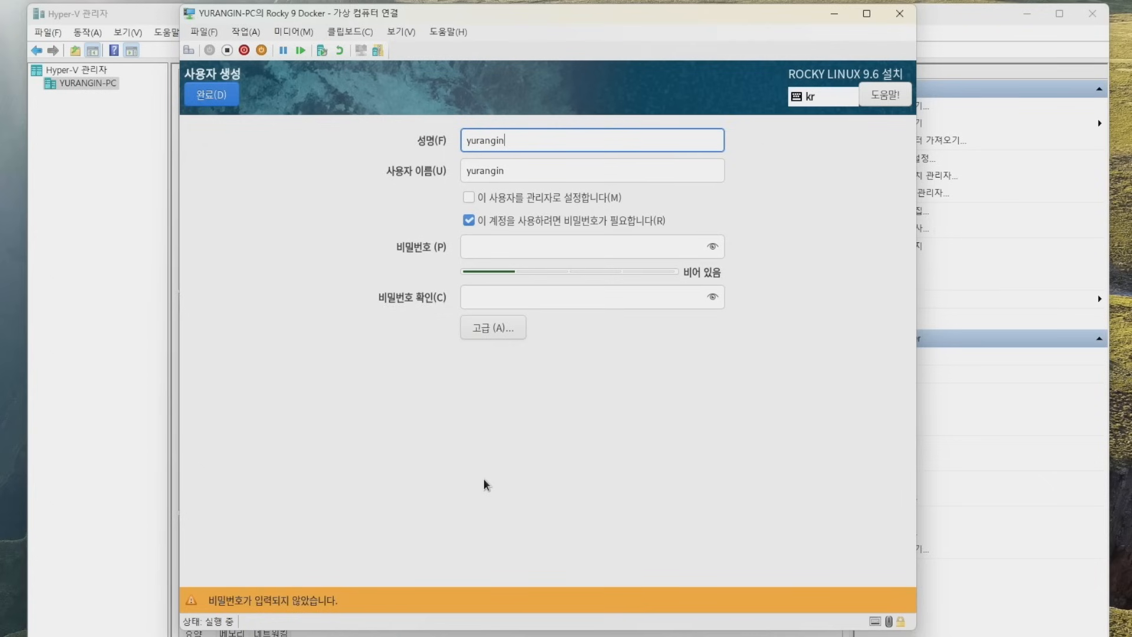
click(463, 203)
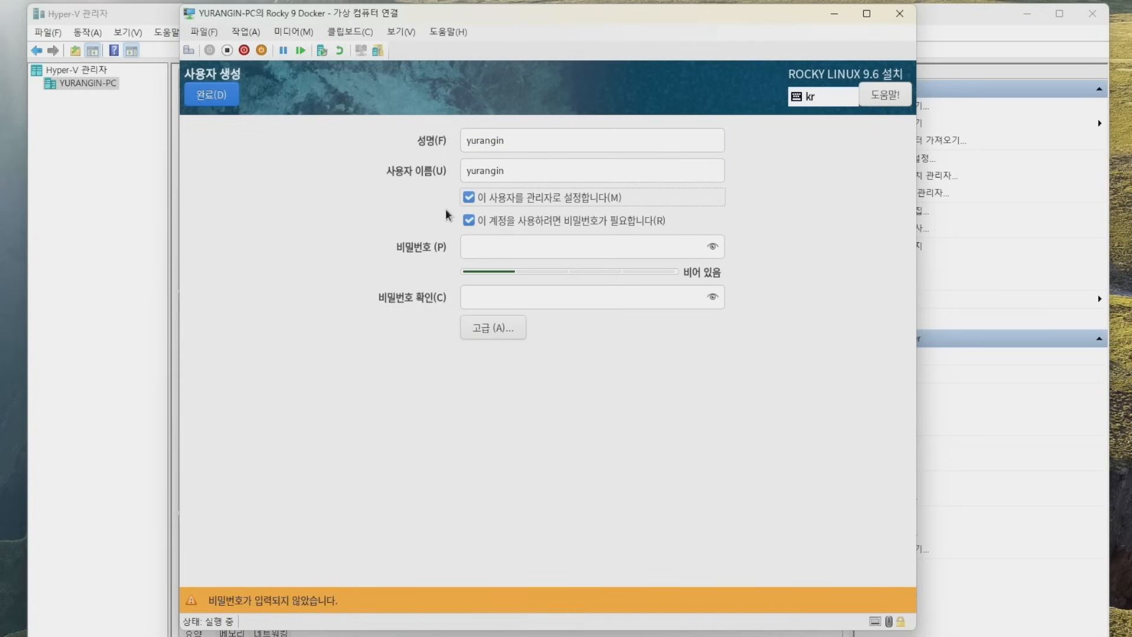
click(507, 247)
text(1234567)
key(Tab)
text(1234567)
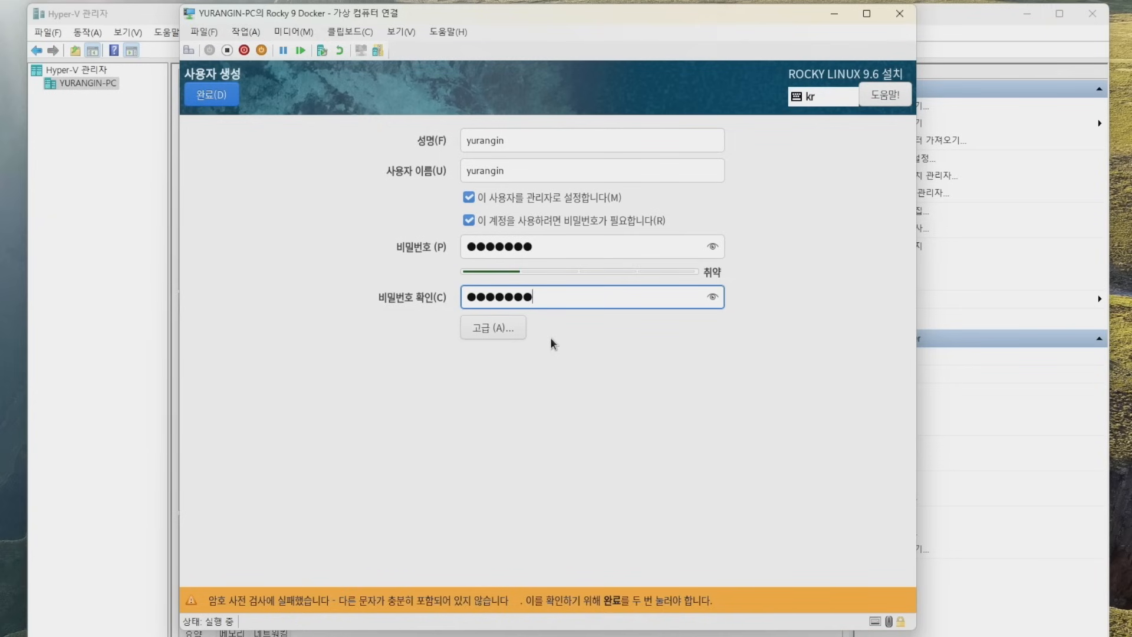
click(228, 100)
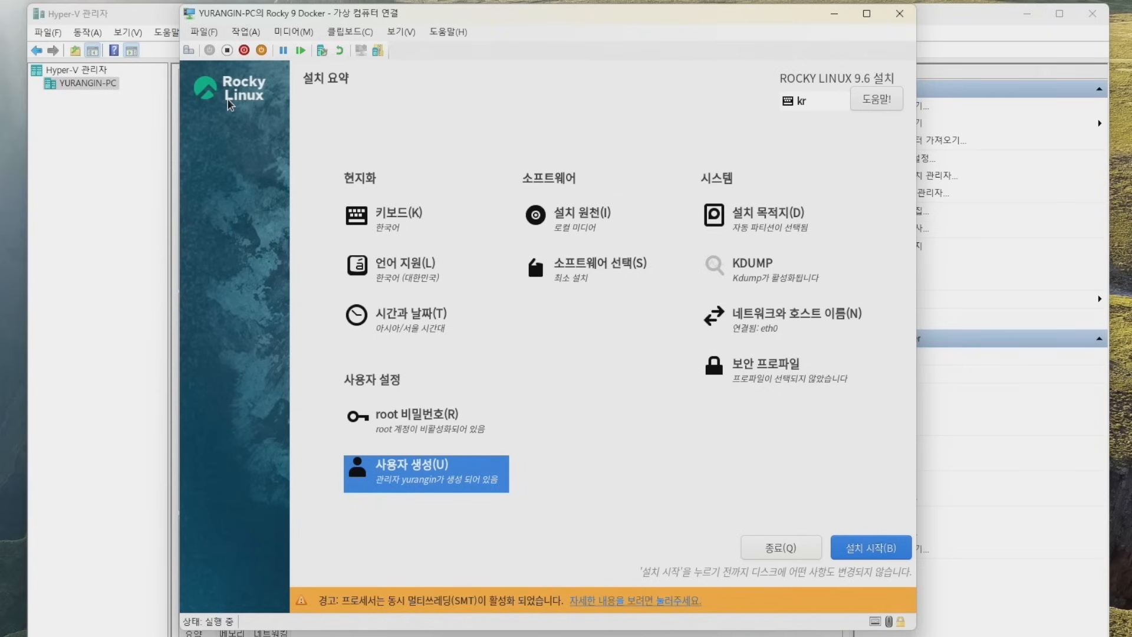
Begin the Rocky Linux 9.6 installation and reboot the VM once it completes.
click(901, 553)
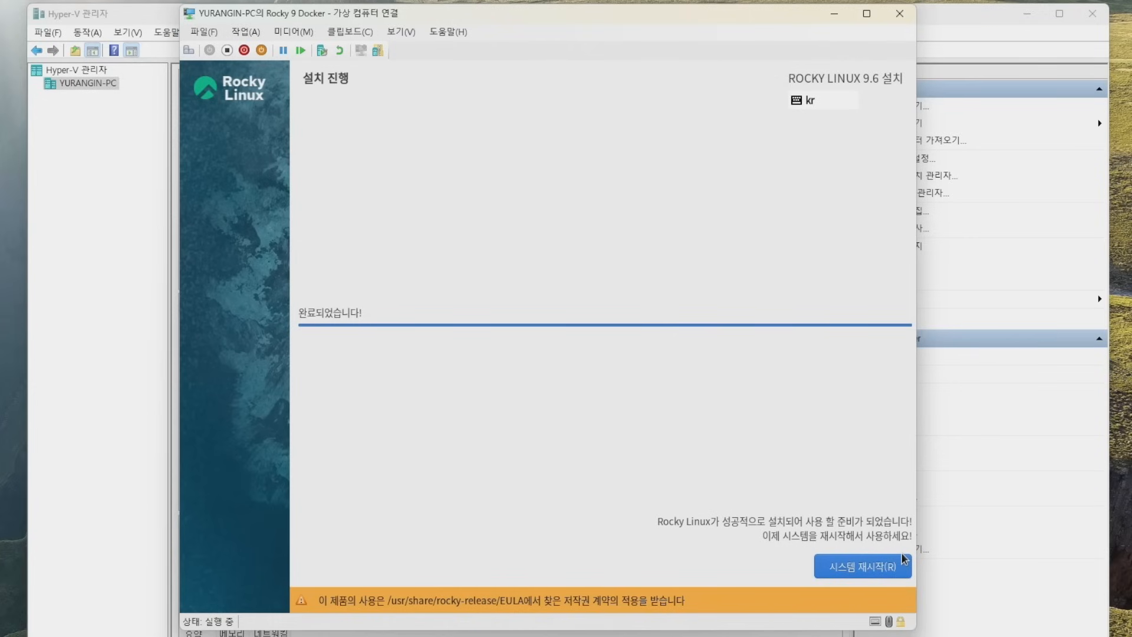
click(903, 570)
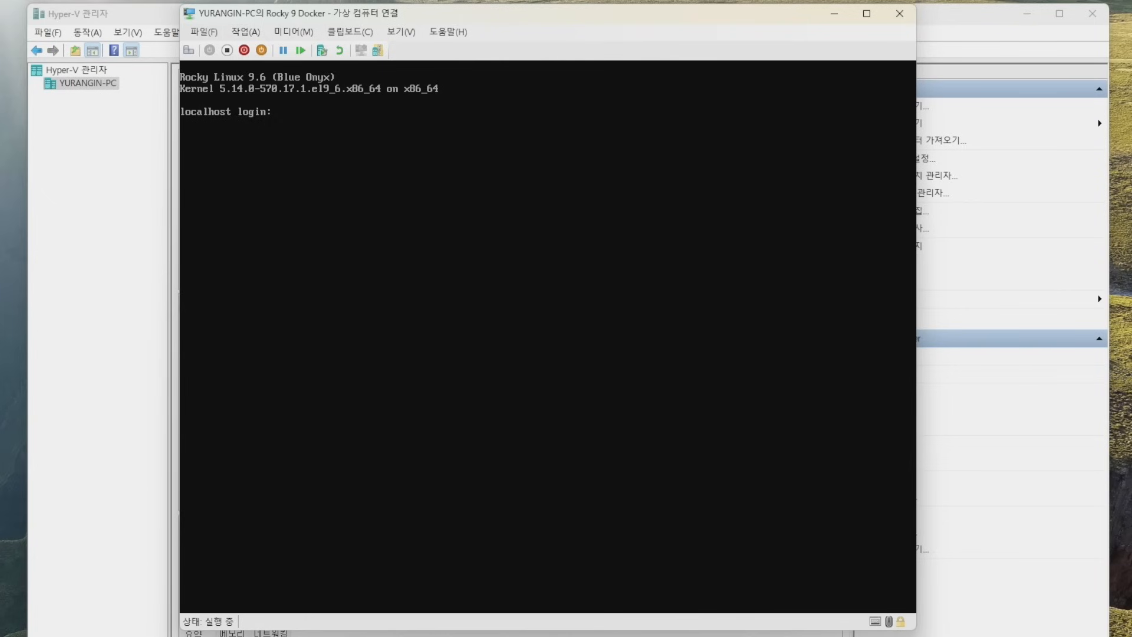
Enter the new account's username at the localhost login prompt.
text(yurangin)
key(Return)
key(Return)
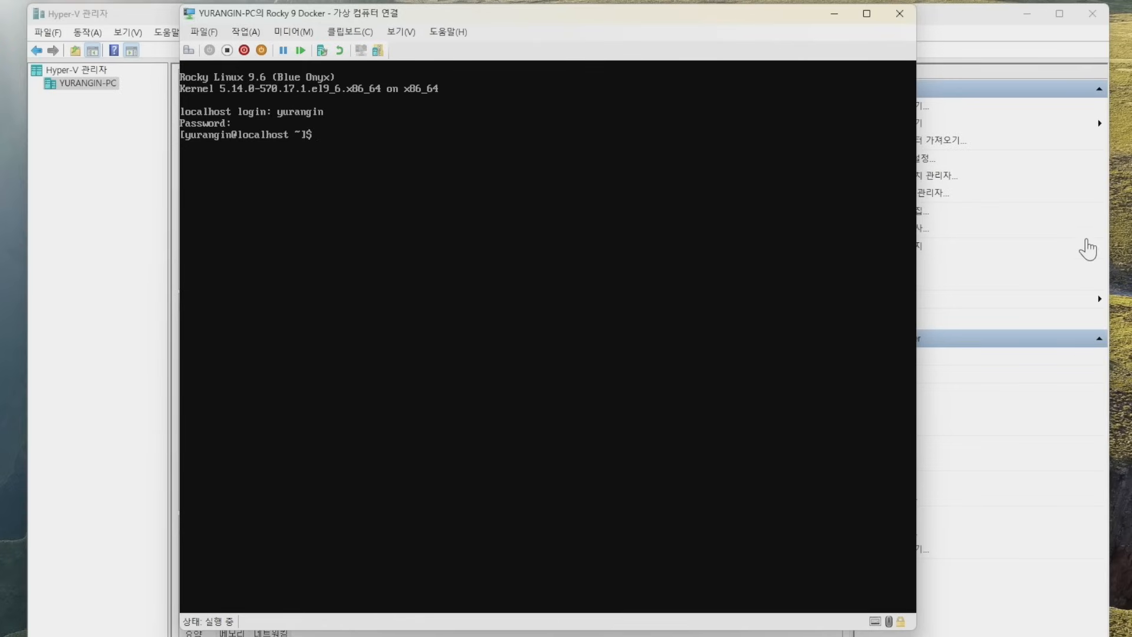
click(900, 13)
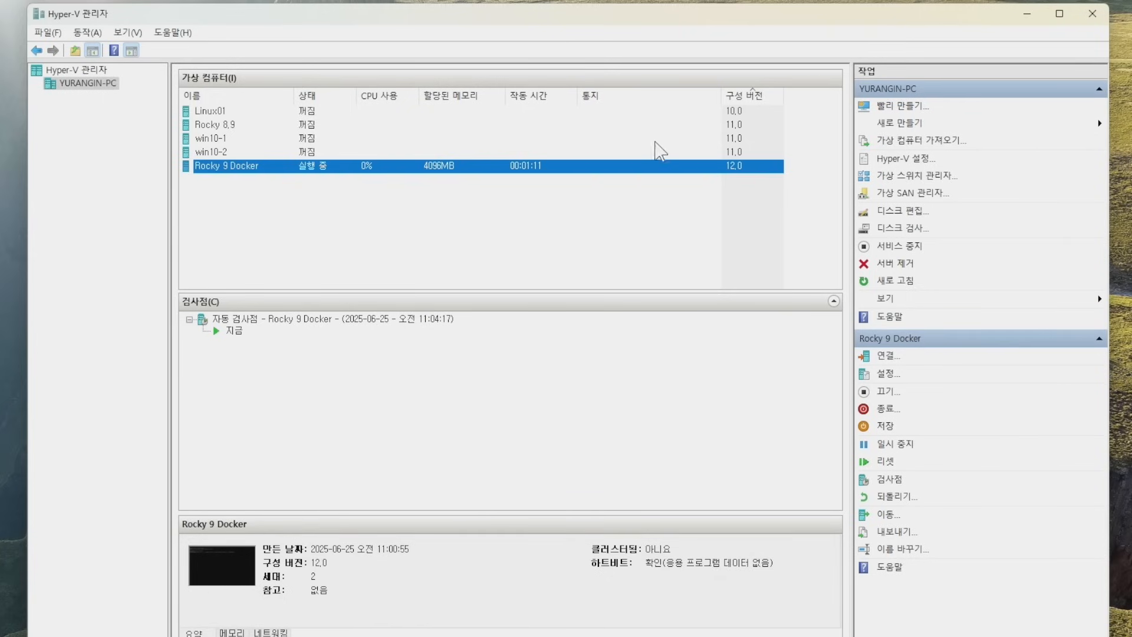
double_click(624, 168)
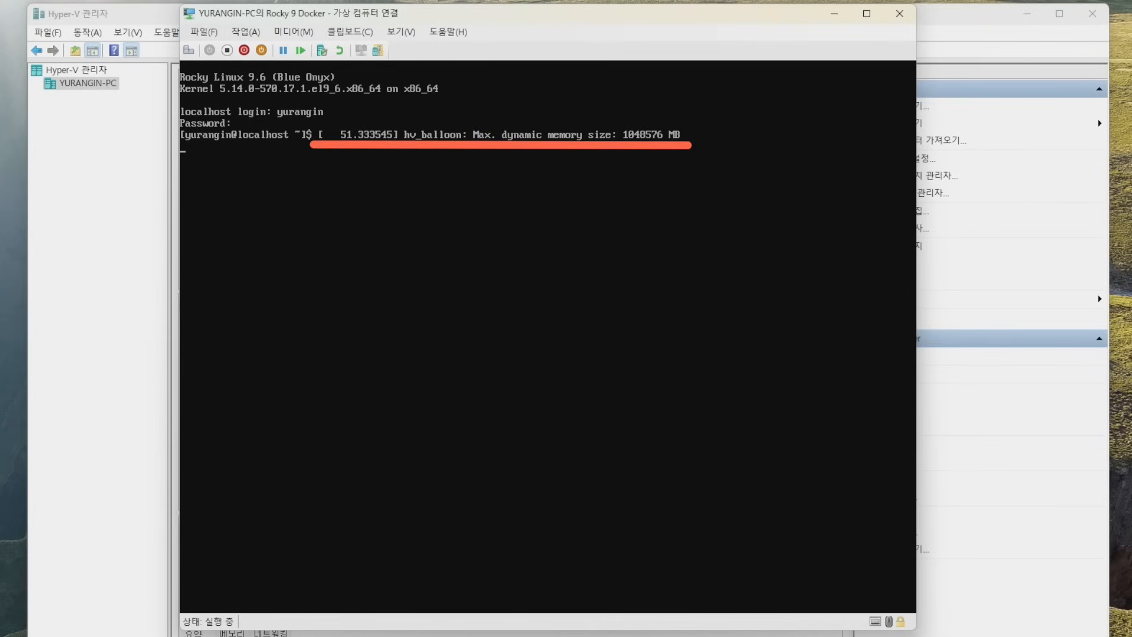
key(Return)
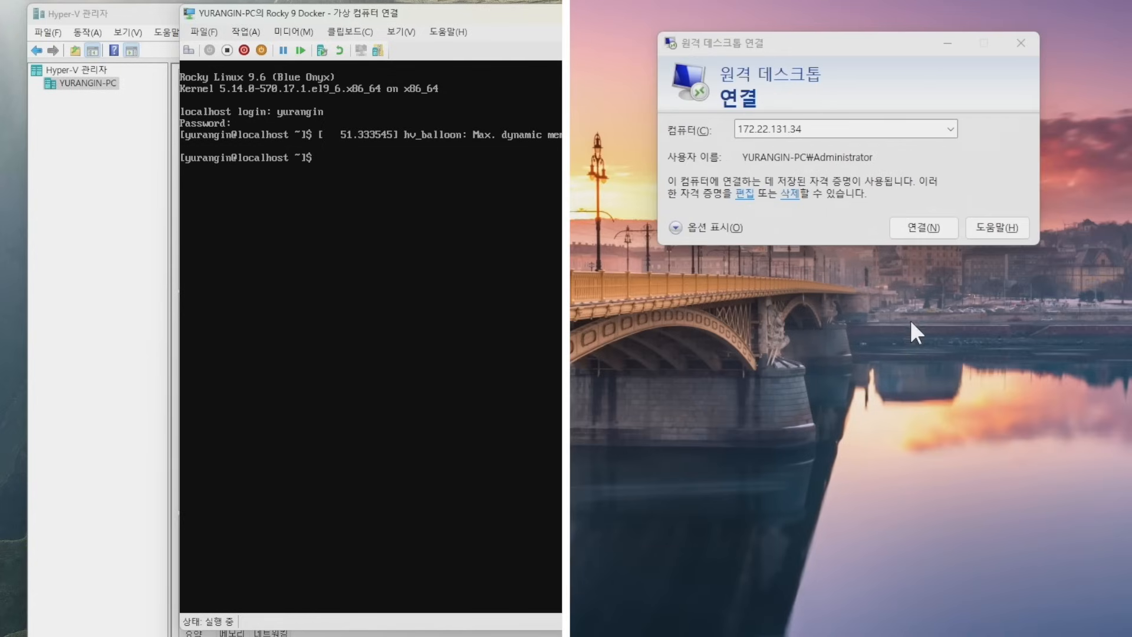
Run ip addr in the VM console to reveal eth0's address 172.22.20.217.
click(932, 232)
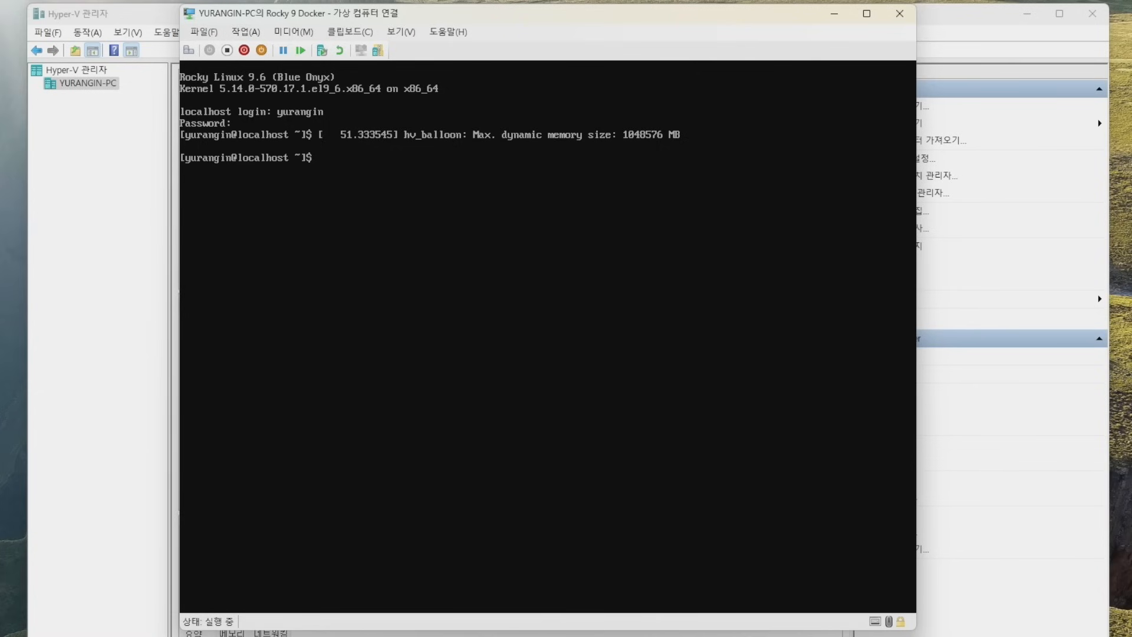
text(ip addr)
key(Return)
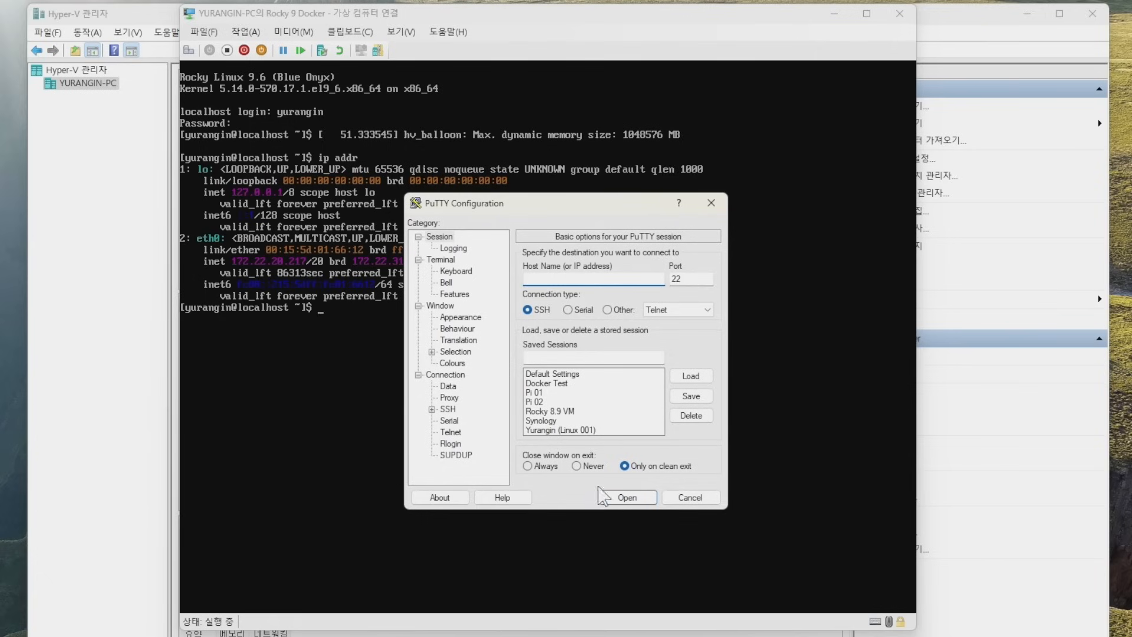
Change the Docker Test PuTTY session's host to 172.22.20.217, save it, and connect.
click(571, 385)
click(685, 376)
double_click(590, 278)
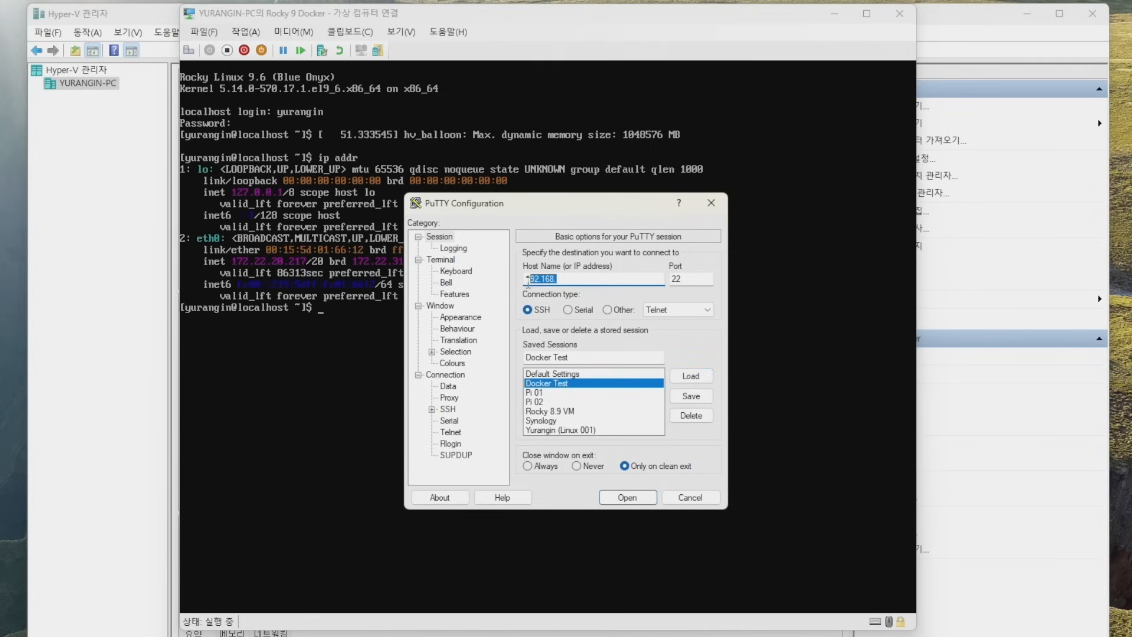
text(172.22.20.217)
click(684, 399)
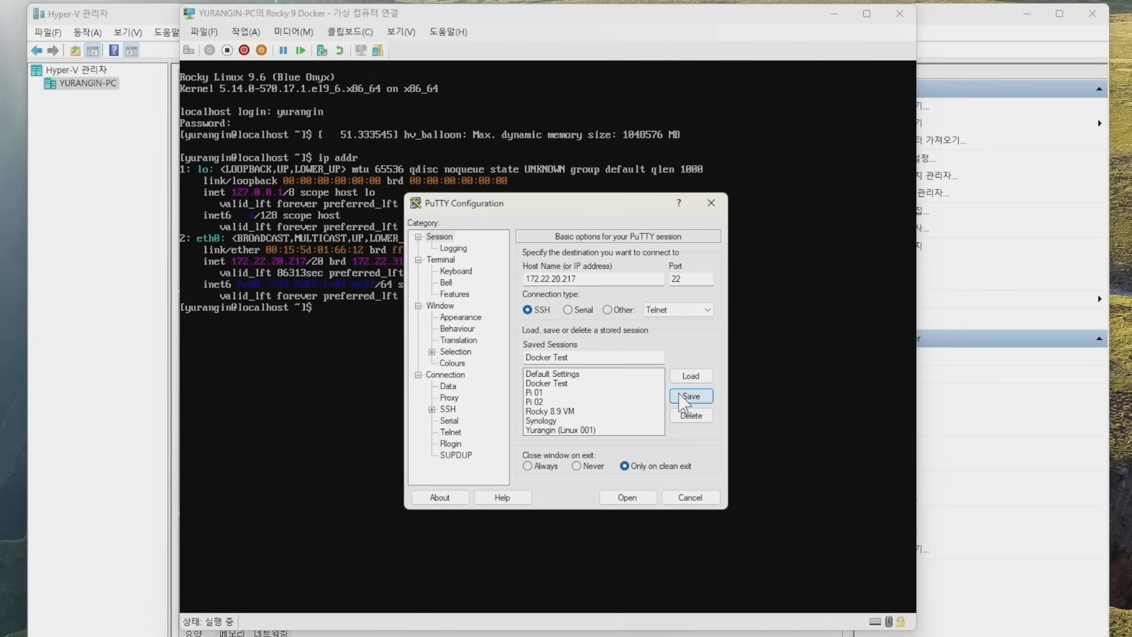
click(649, 383)
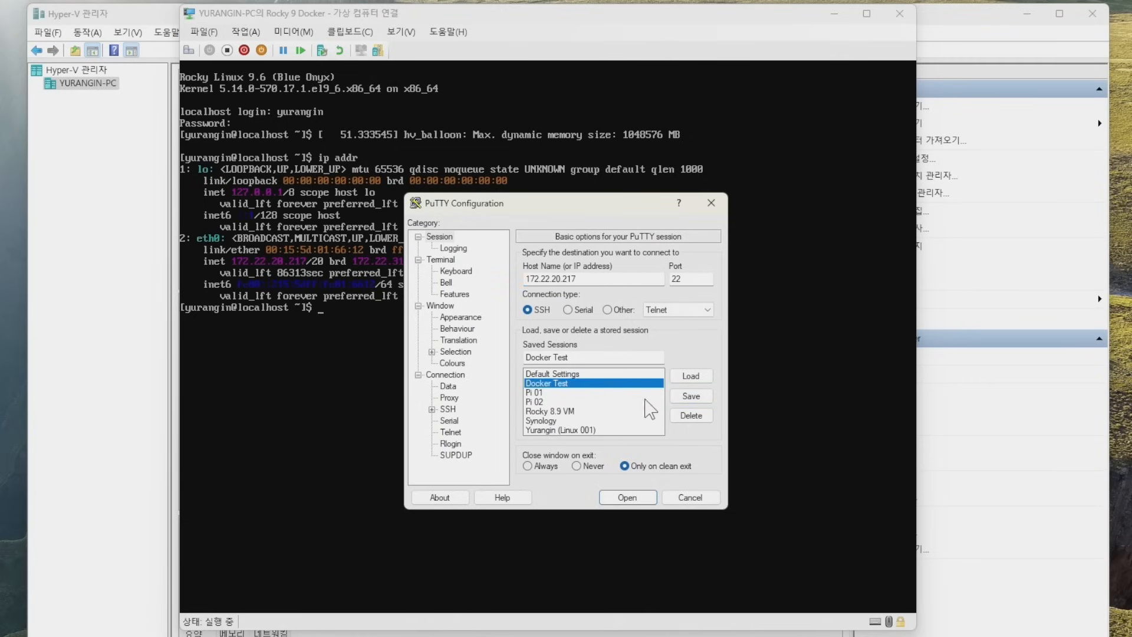
click(648, 497)
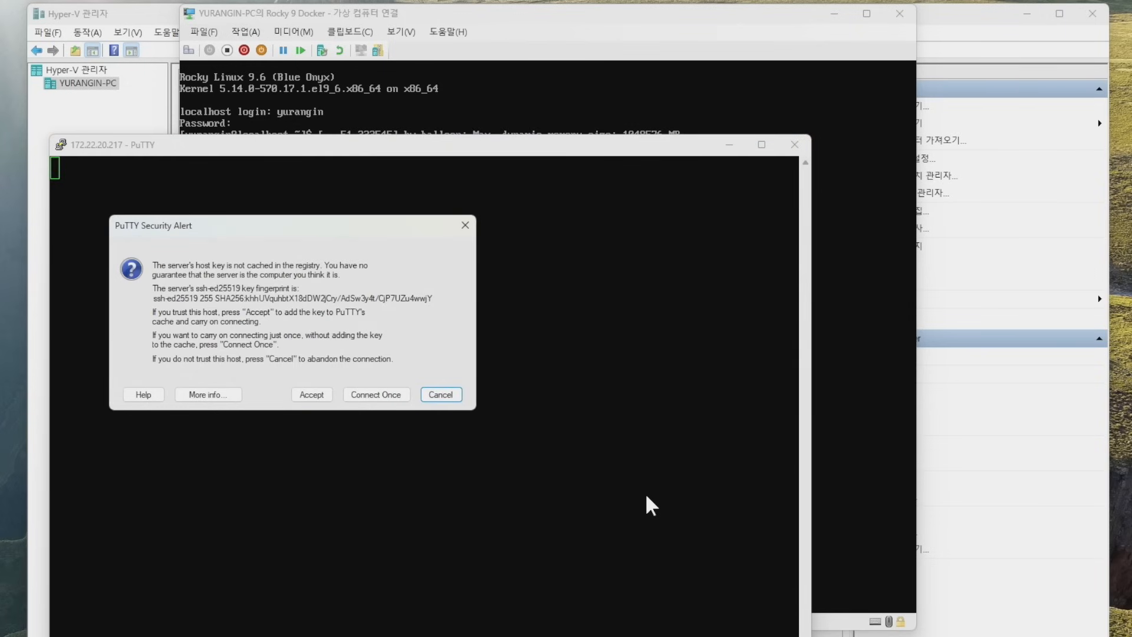
Accept the server's host key and log in over SSH as the new user.
click(311, 395)
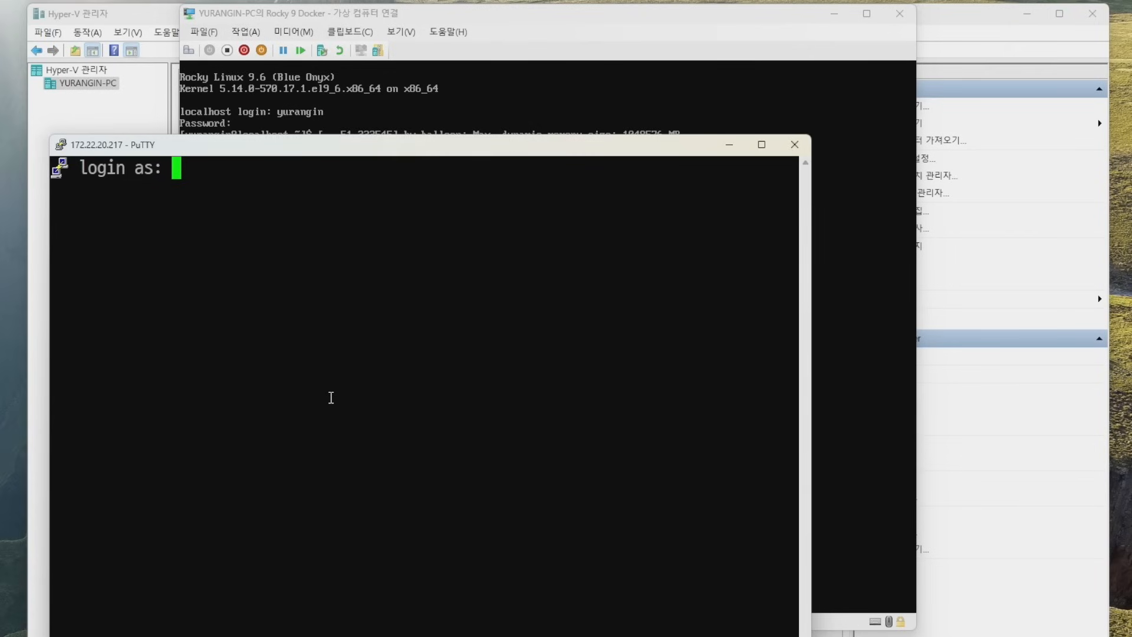
text(yurangin)
key(Return)
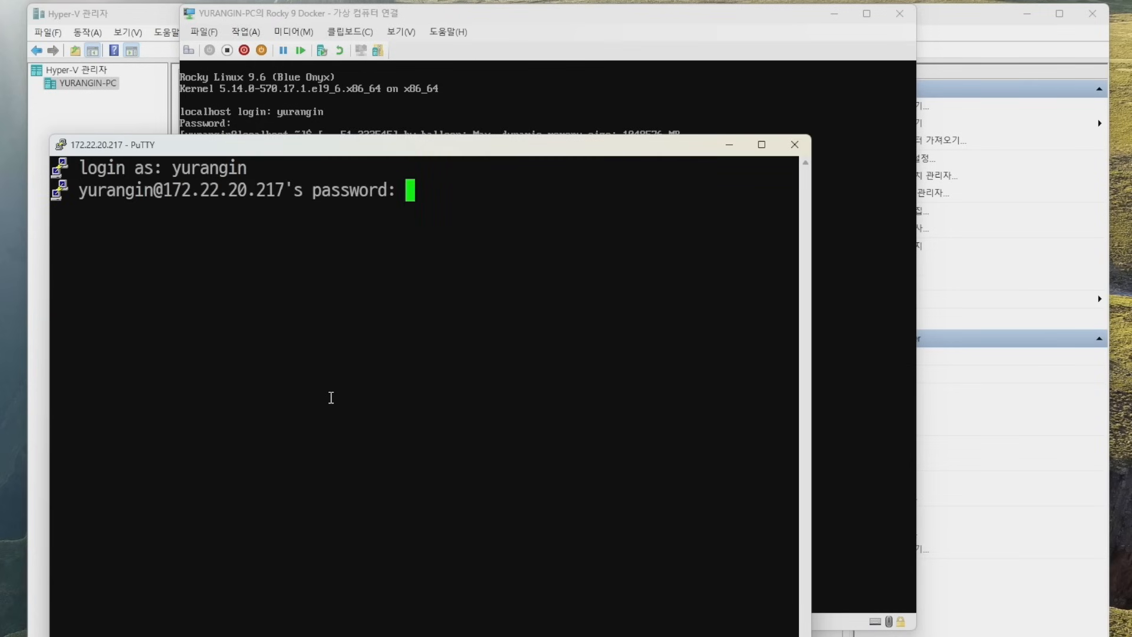
key(Return)
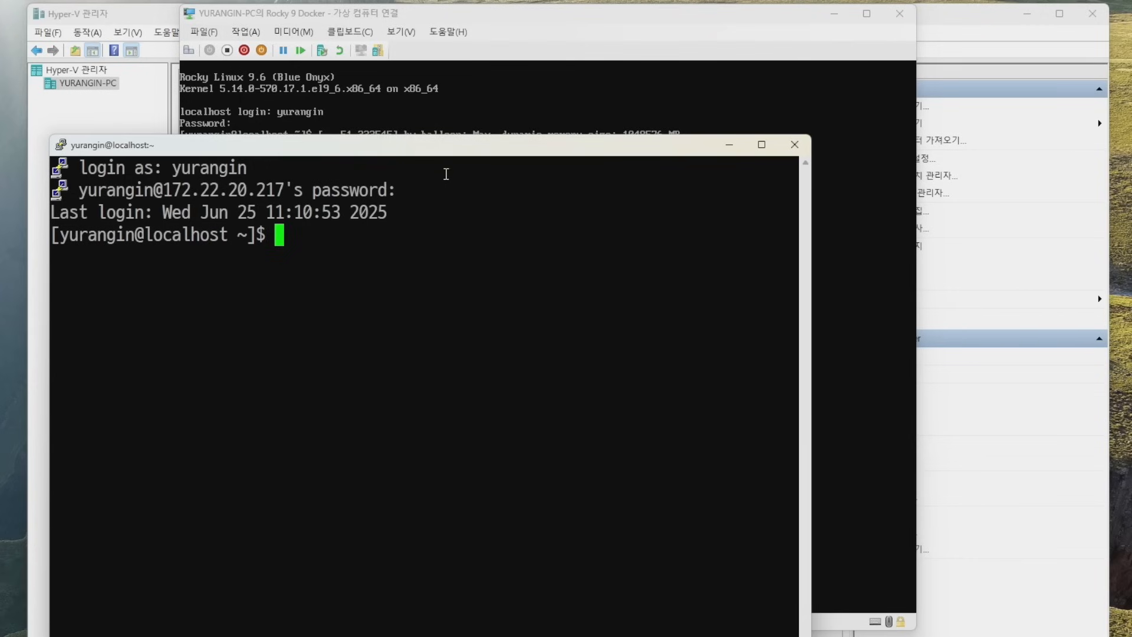
Close the Hyper-V VM console window and reposition the SSH terminal.
drag(444, 150, 512, 93)
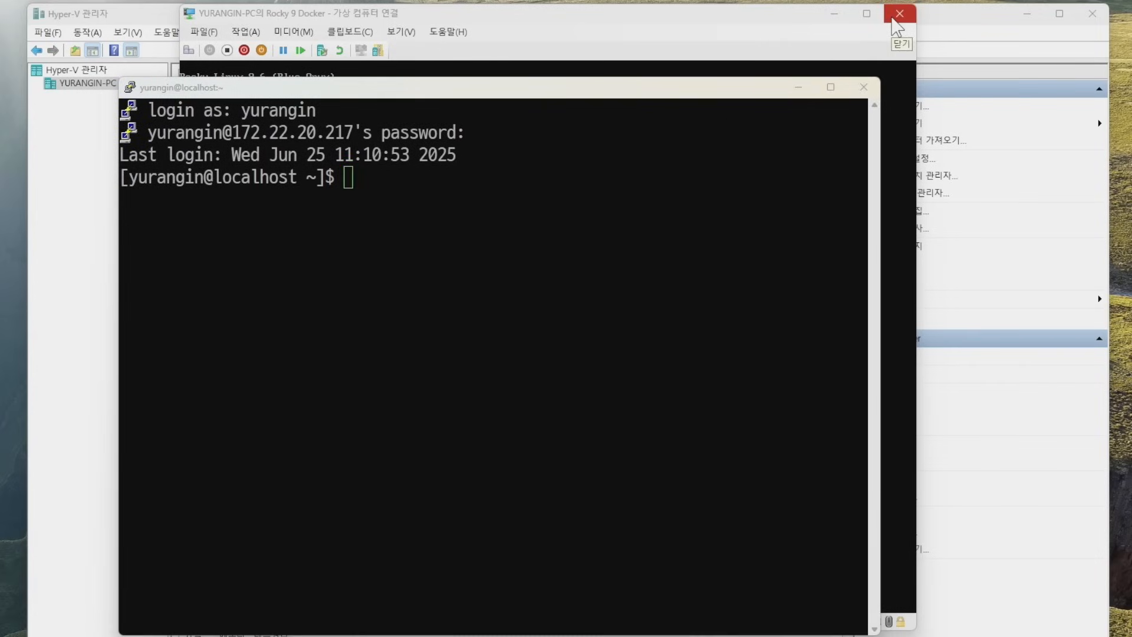
click(898, 14)
drag(715, 90, 771, 60)
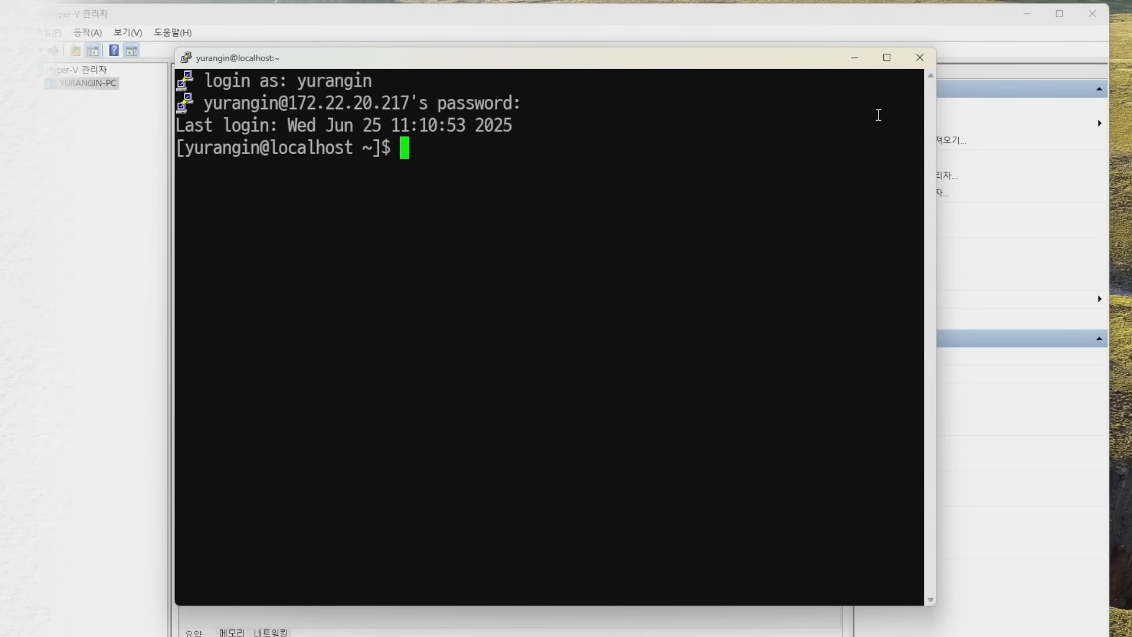